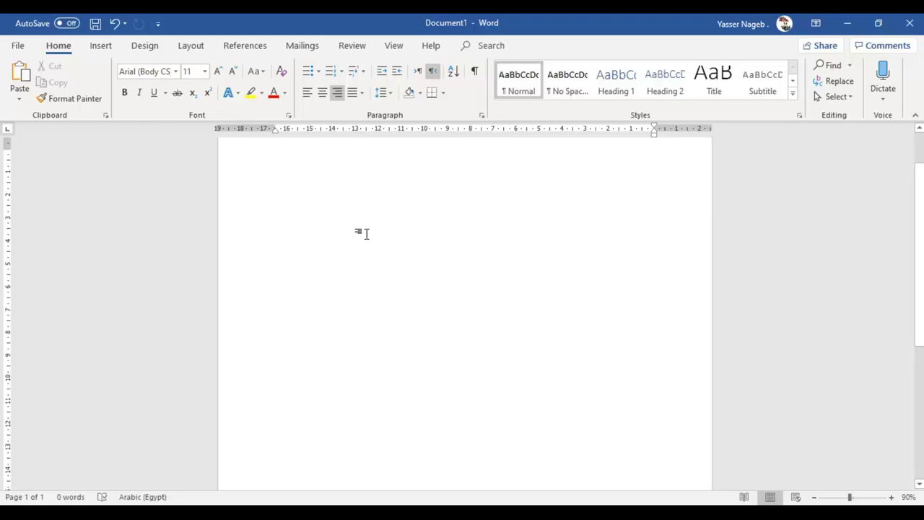
Draw a text box, make it right-to-left, and move it lower and to the right
{"action": "left_click", "coordinate": [101, 46]}
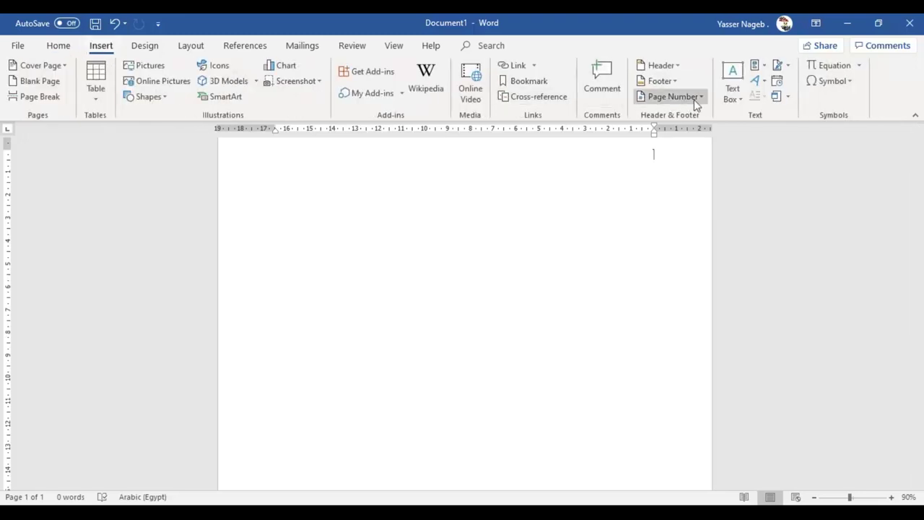
{"action": "left_click", "coordinate": [733, 93]}
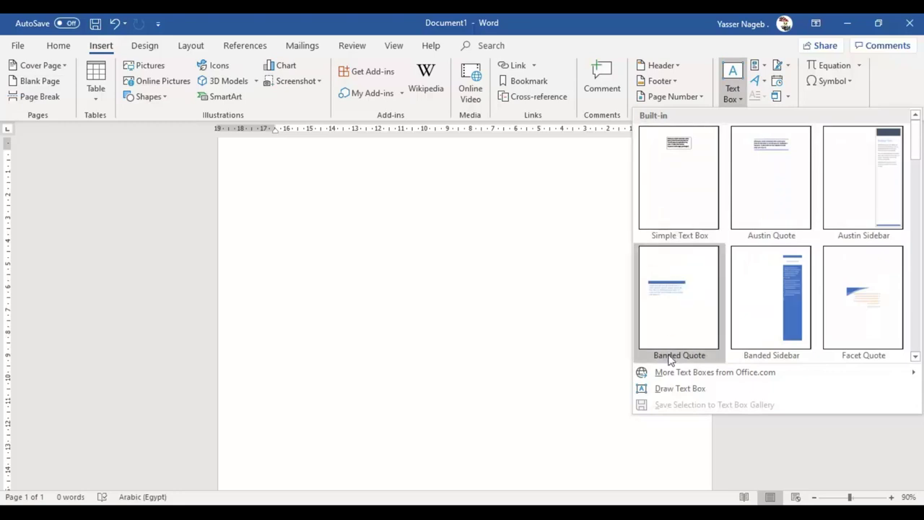
{"action": "left_click", "coordinate": [663, 391]}
{"action": "mouse_move", "coordinate": [357, 214]}
{"action": "left_mouse_down"}
{"action": "mouse_move", "coordinate": [477, 301]}
{"action": "mouse_move", "coordinate": [496, 347]}
{"action": "left_mouse_up"}
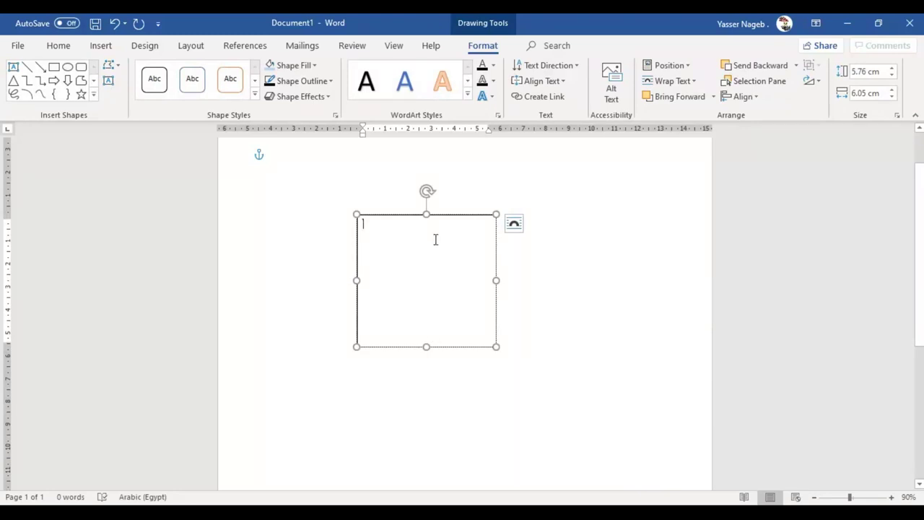
{"action": "key", "text": "ctrl+shift"}
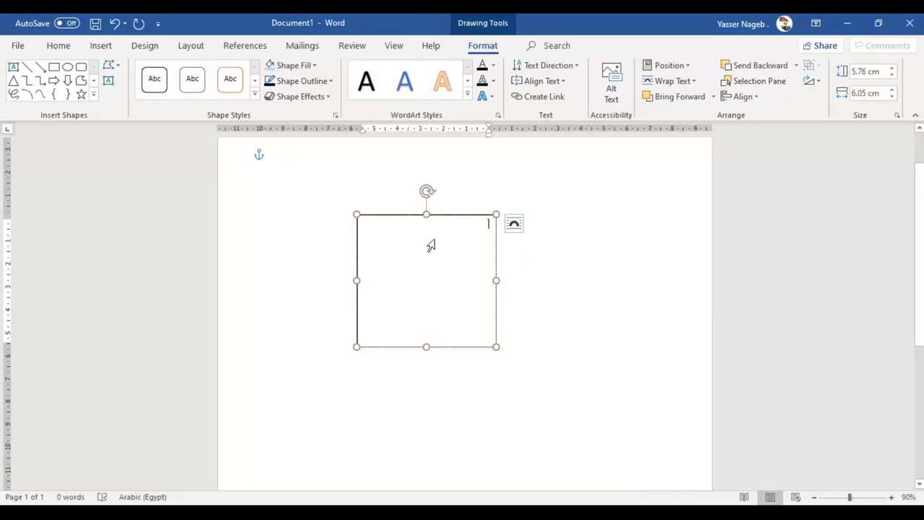
{"action": "left_click_drag", "start_coordinate": [443, 215], "coordinate": [530, 299]}
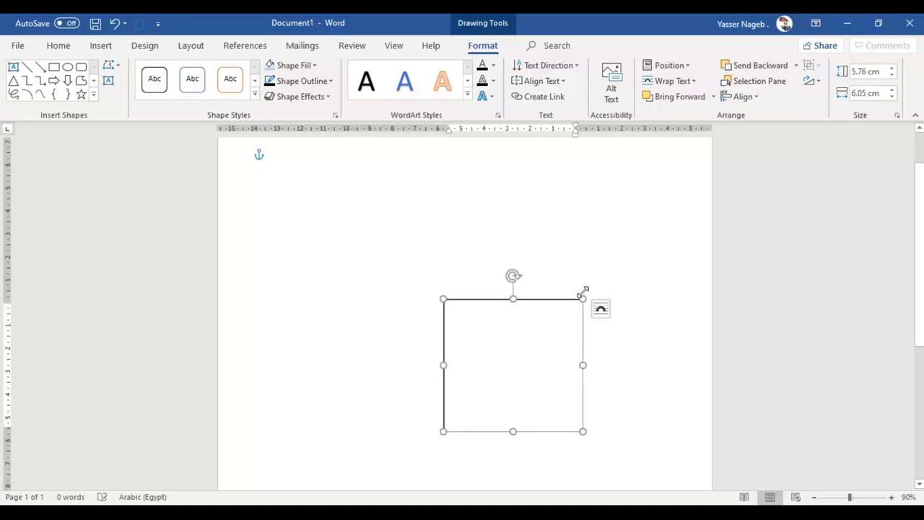
Right-drag a copy of the text box to the left, then delete that copy
{"action": "double_click", "coordinate": [519, 342]}
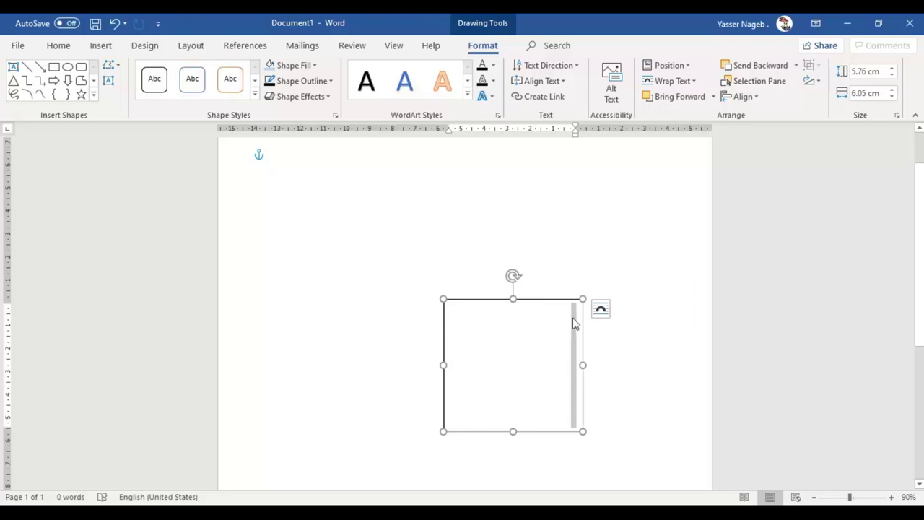
{"action": "left_click", "coordinate": [567, 324]}
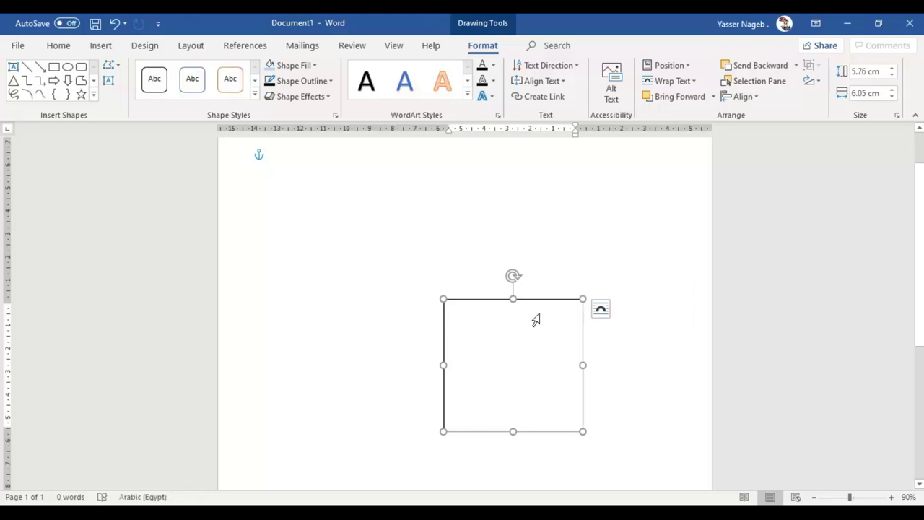
{"action": "mouse_move", "coordinate": [537, 301]}
{"action": "left_mouse_down"}
{"action": "mouse_move", "coordinate": [613, 271]}
{"action": "mouse_move", "coordinate": [441, 280]}
{"action": "left_mouse_up"}
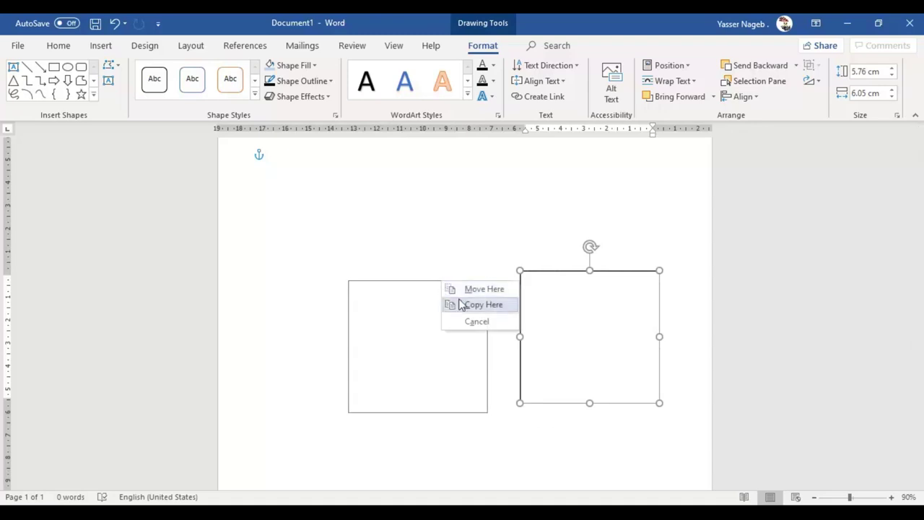
{"action": "left_click", "coordinate": [461, 304]}
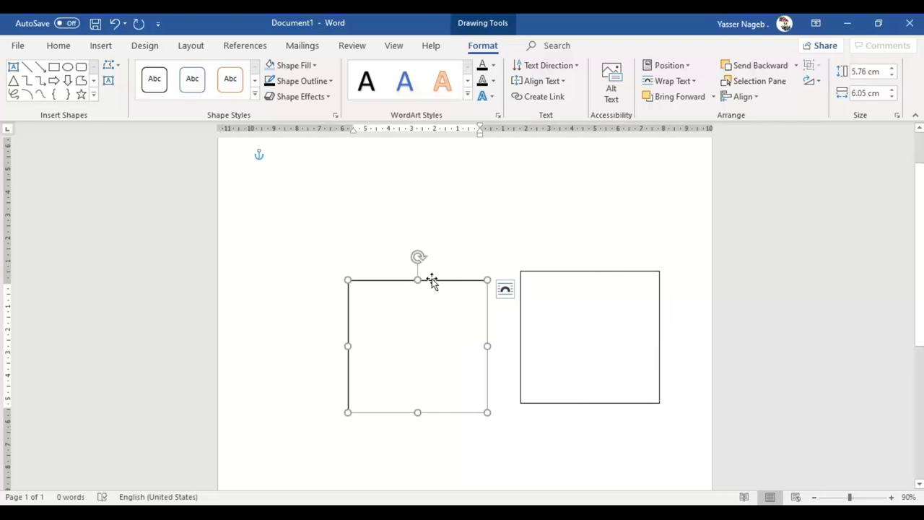
{"action": "key", "text": "Delete"}
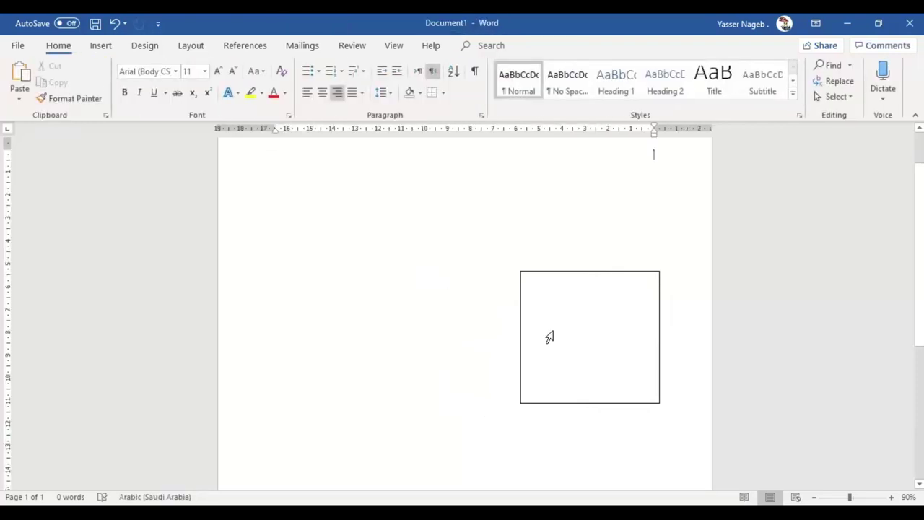
Draw a ribbon banner from Stars and Banners across the top of the page
{"action": "left_click", "coordinate": [571, 273]}
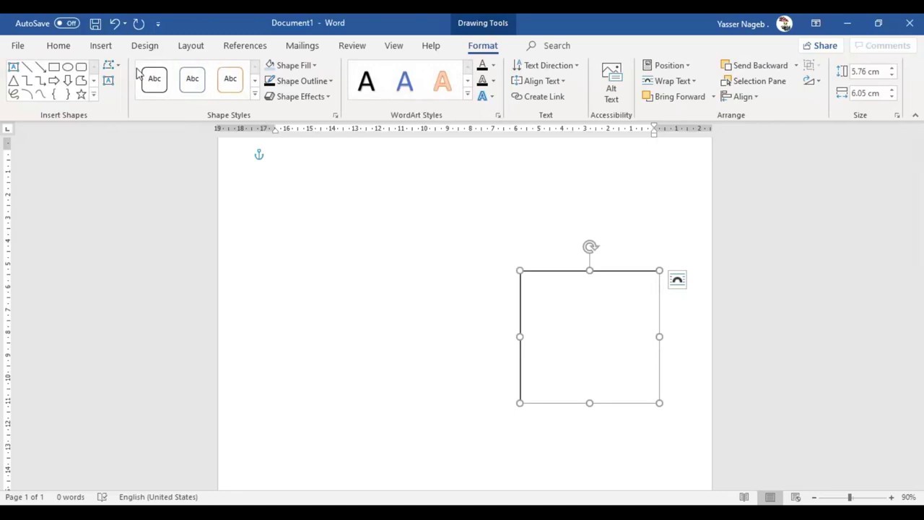
{"action": "left_click", "coordinate": [101, 45]}
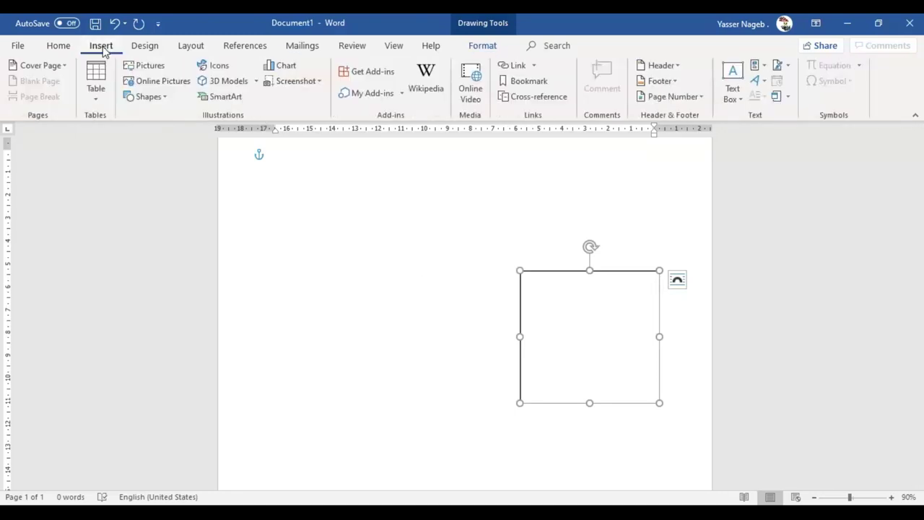
{"action": "left_click", "coordinate": [149, 97]}
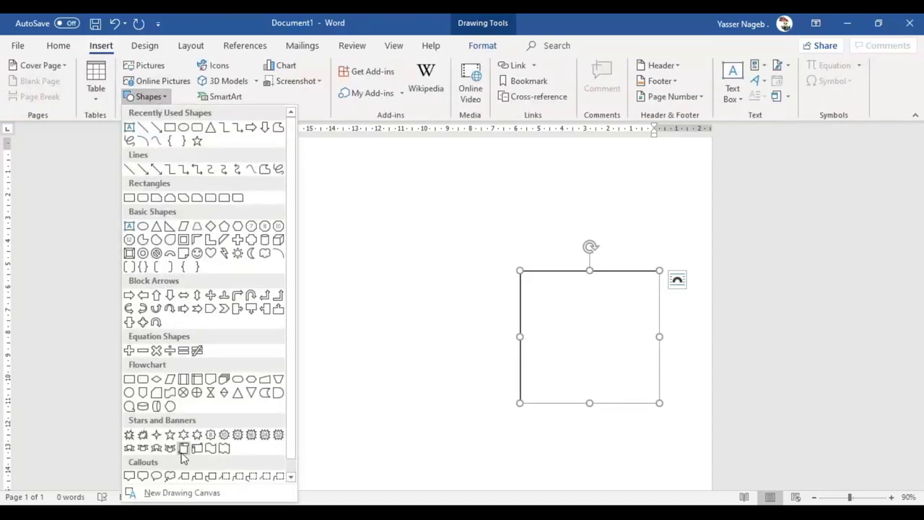
{"action": "left_click", "coordinate": [157, 448]}
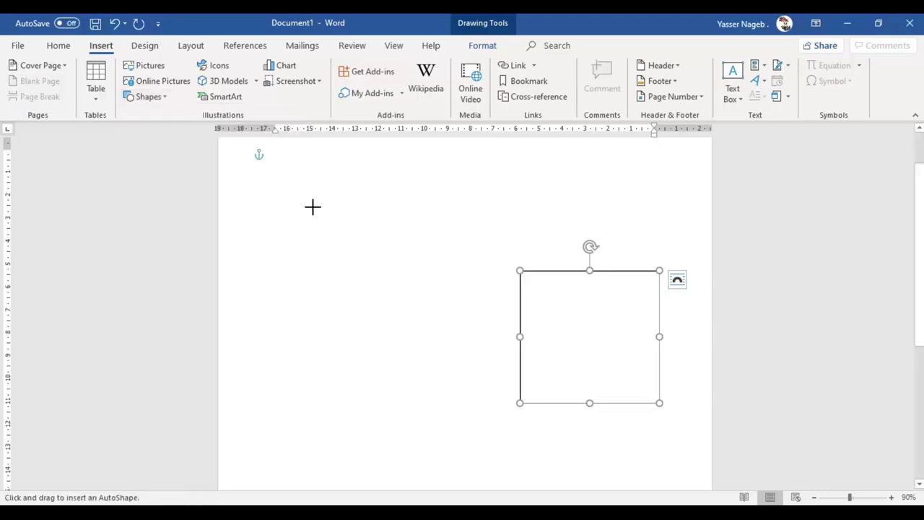
{"action": "left_click_drag", "start_coordinate": [296, 179], "coordinate": [663, 230]}
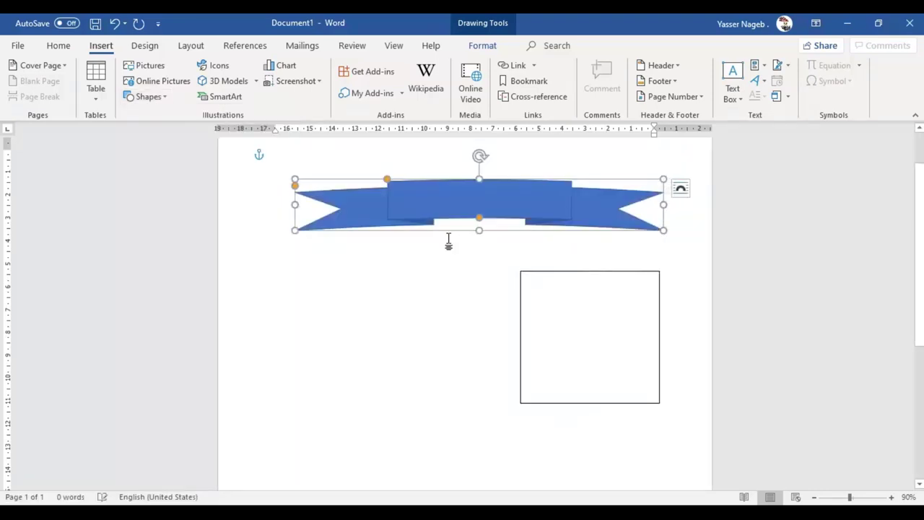
Widen the banner's centre band, stretch it much taller, and switch typing to Arabic
{"action": "left_click", "coordinate": [366, 182]}
{"action": "left_click_drag", "start_coordinate": [366, 183], "coordinate": [354, 177]}
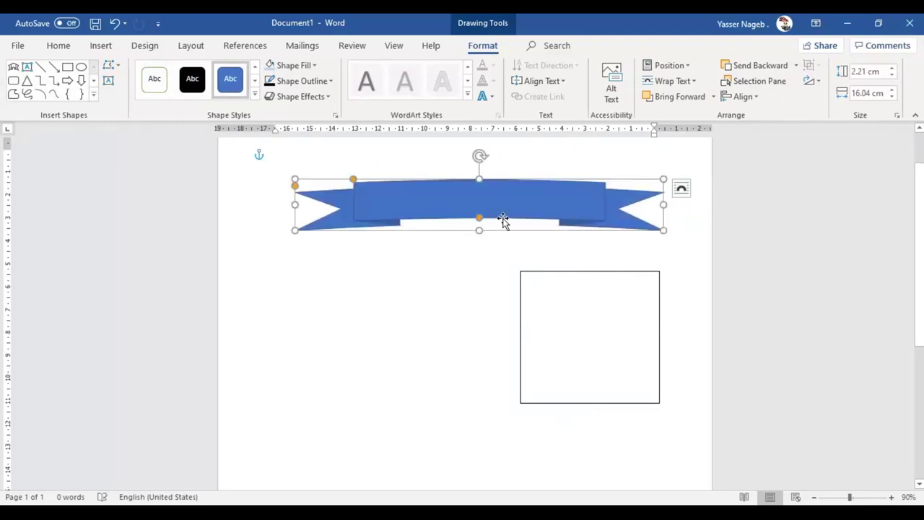
{"action": "left_click_drag", "start_coordinate": [480, 231], "coordinate": [477, 340]}
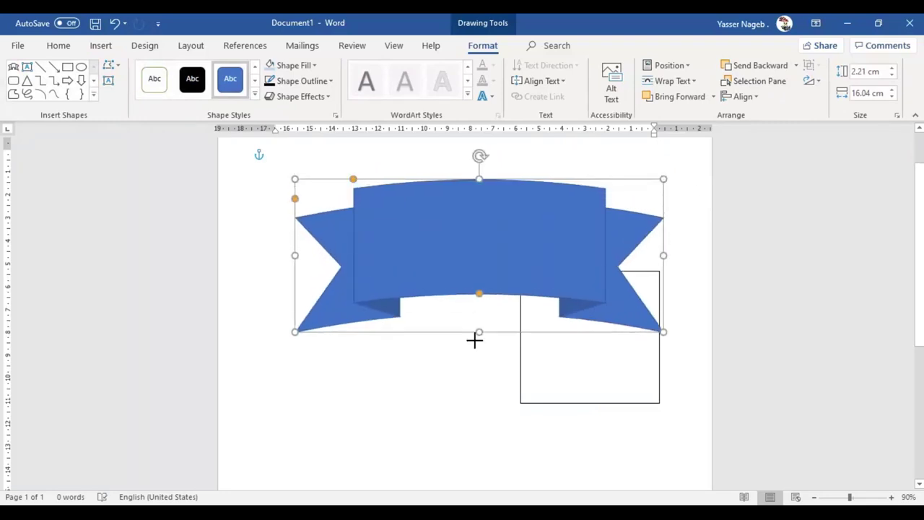
{"action": "left_click", "coordinate": [598, 406]}
{"action": "key", "text": "alt+shift"}
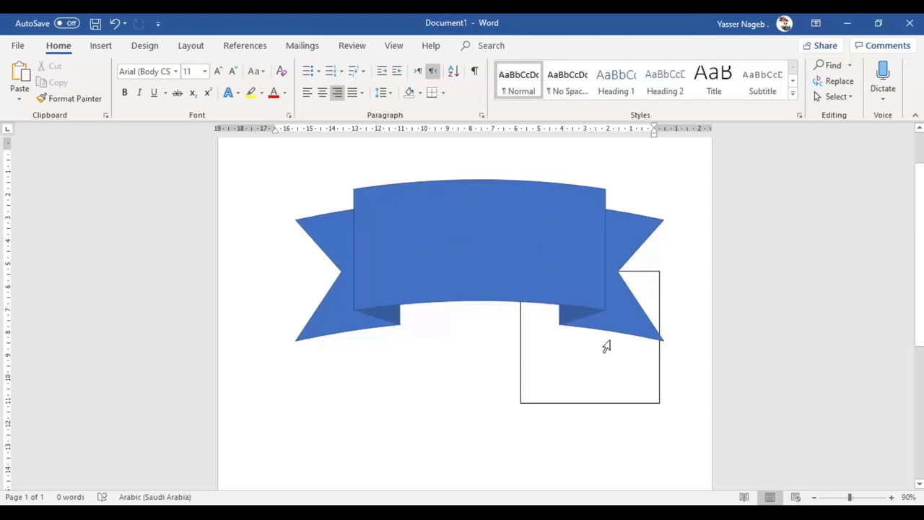
Type the Arabic title text inside the banner
{"action": "left_click", "coordinate": [501, 242]}
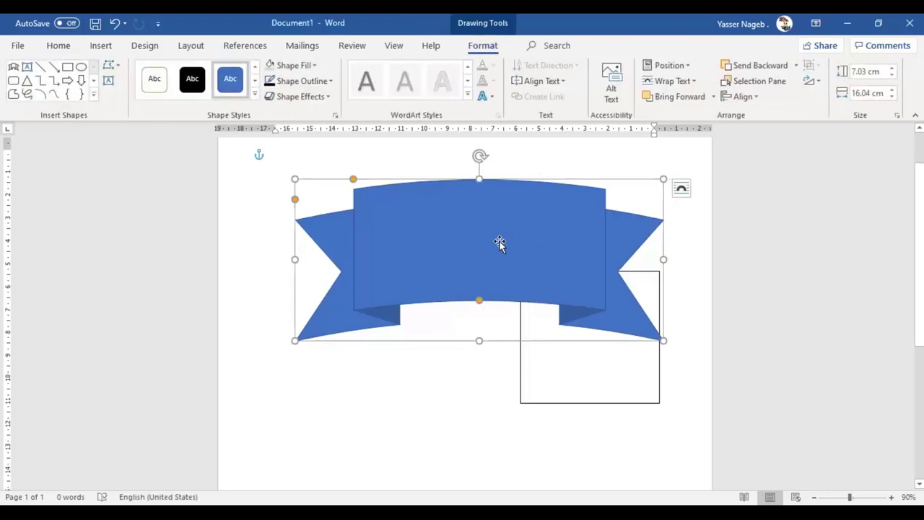
{"action": "left_click", "coordinate": [499, 241]}
{"action": "type", "text": "اللغة"}
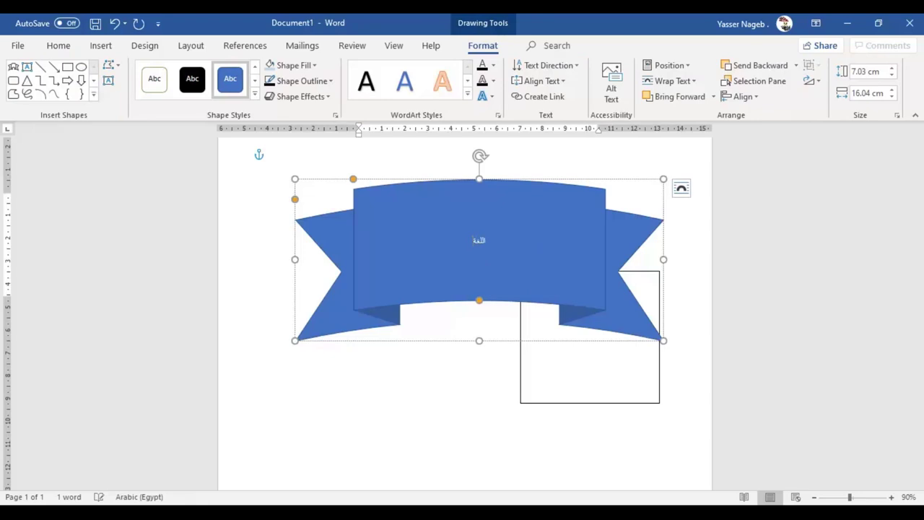
{"action": "type", "text": "العربية"}
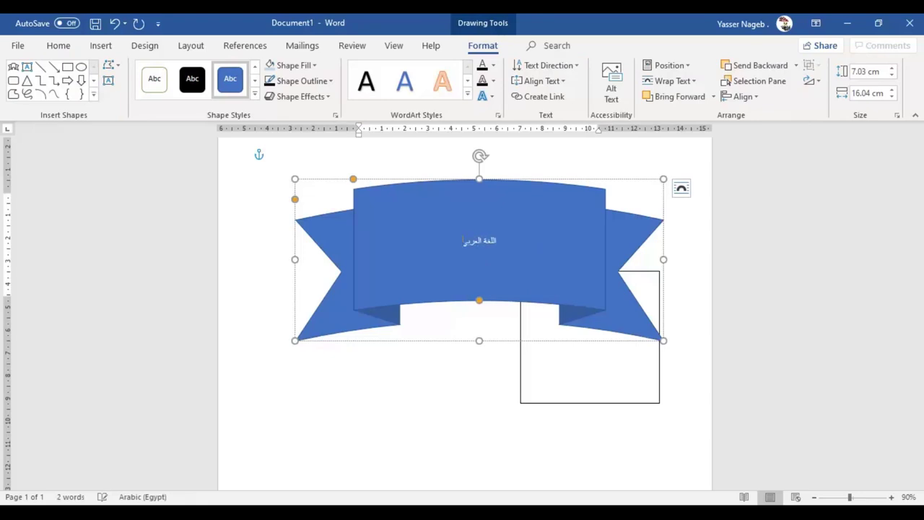
Set the banner's Arabic text to 72 pt, trying 36 first
{"action": "triple_click", "coordinate": [476, 241]}
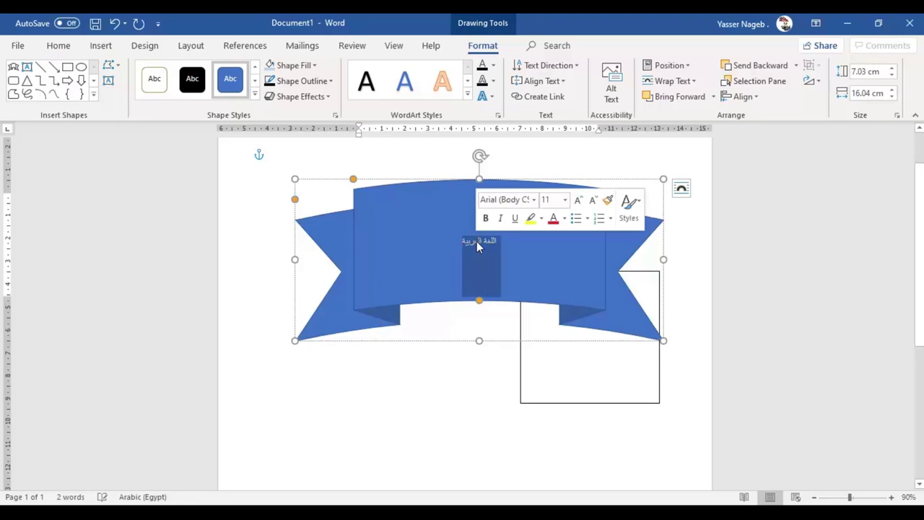
{"action": "left_click", "coordinate": [63, 48]}
{"action": "left_click", "coordinate": [204, 71]}
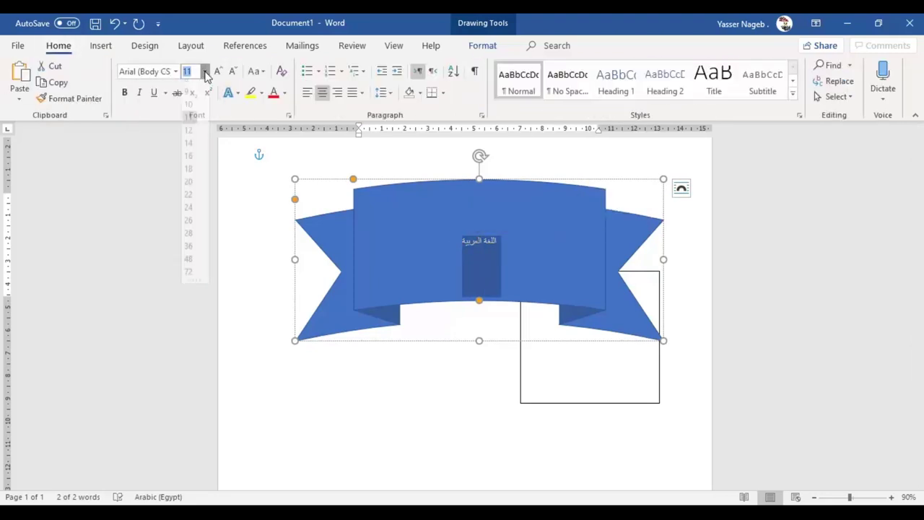
{"action": "left_click", "coordinate": [189, 254]}
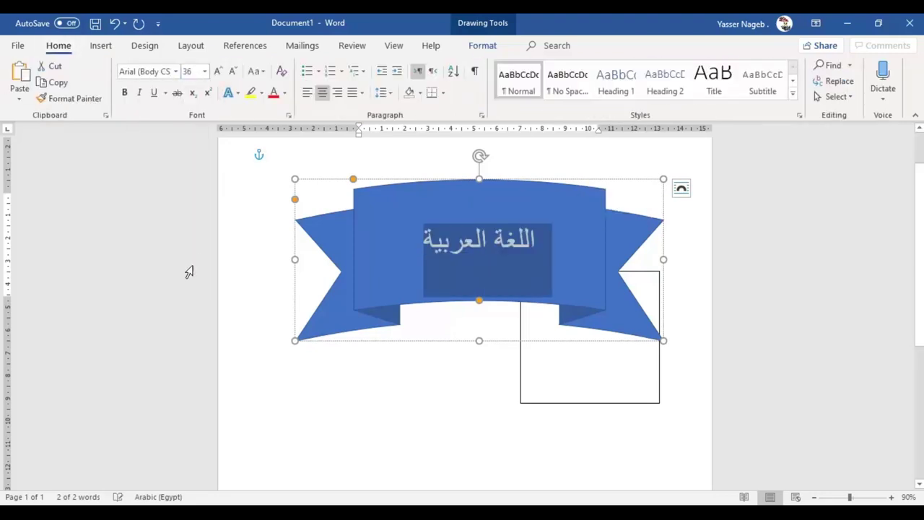
{"action": "left_click", "coordinate": [205, 71]}
{"action": "scroll", "coordinate": [171, 228], "scroll_direction": "down", "scroll_amount": 3}
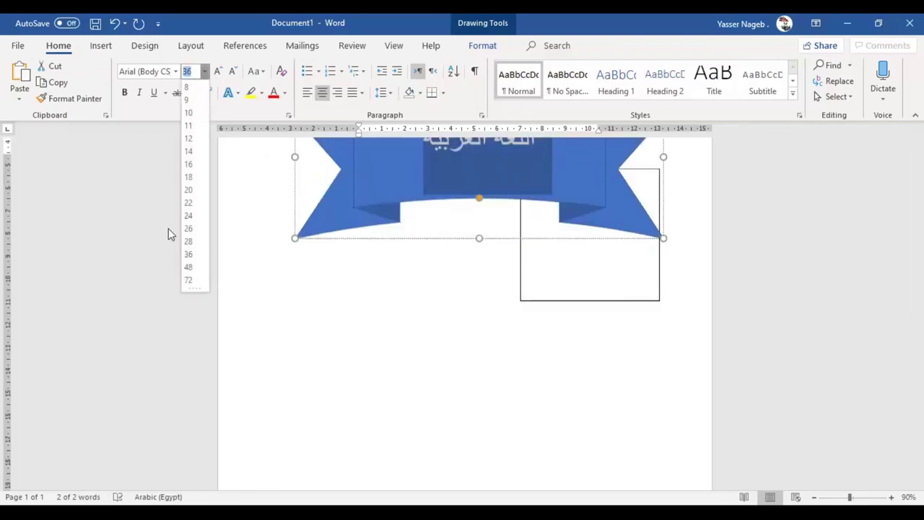
{"action": "left_click", "coordinate": [188, 280]}
{"action": "scroll", "coordinate": [440, 279], "scroll_direction": "up", "scroll_amount": 3}
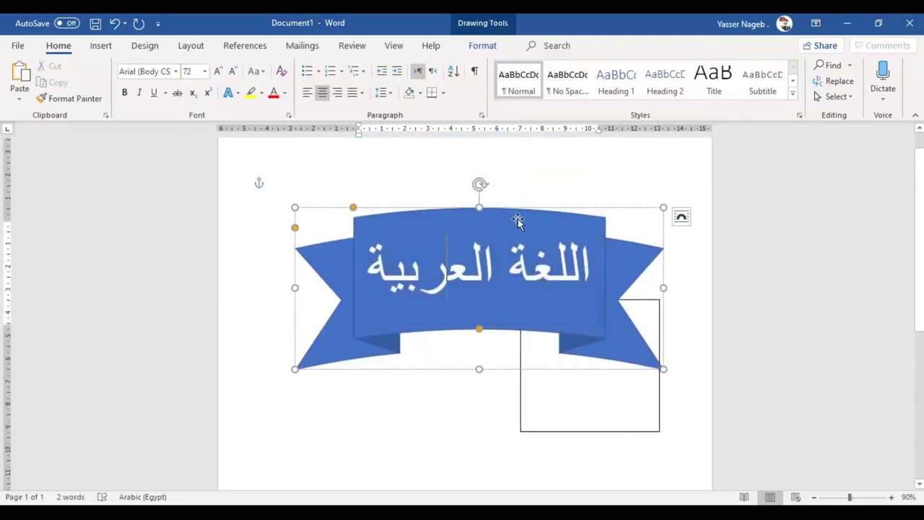
Draw a new empty text box beside the banner's lower right
{"action": "left_click_drag", "start_coordinate": [468, 251], "coordinate": [570, 329]}
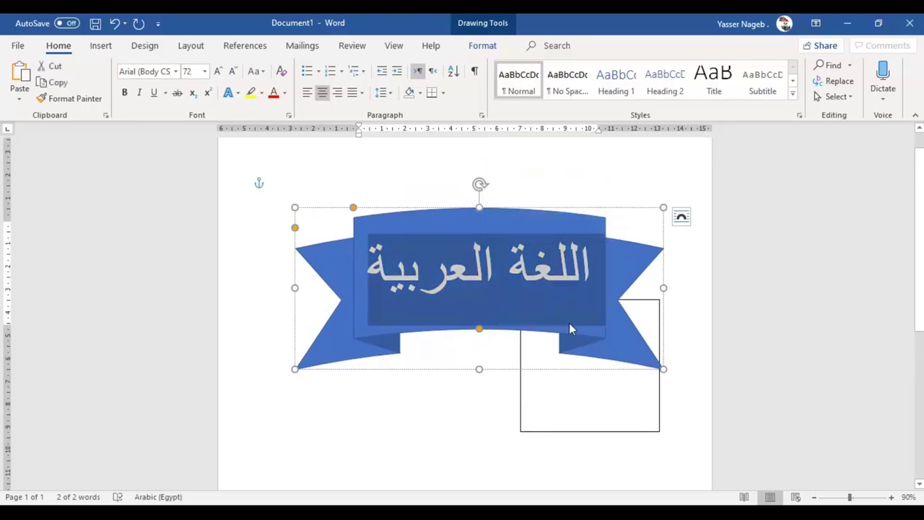
{"action": "left_click", "coordinate": [537, 293]}
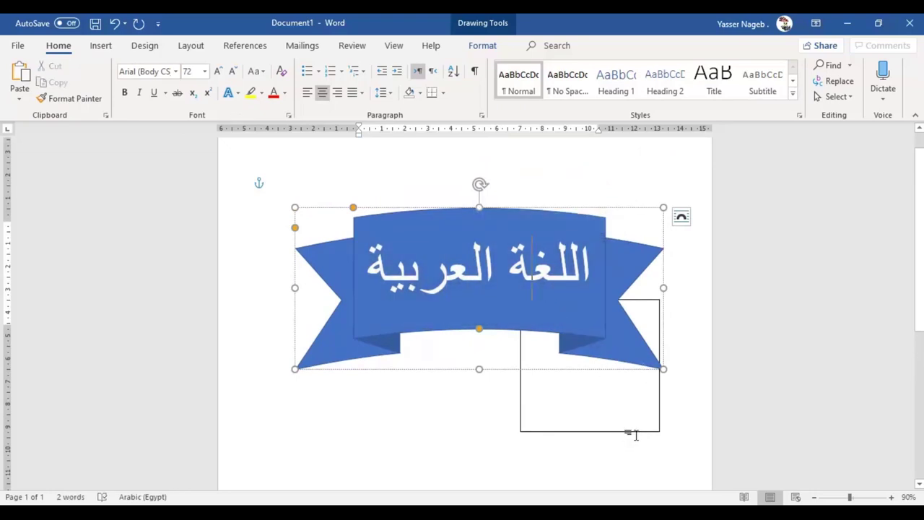
{"action": "left_click_drag", "start_coordinate": [636, 433], "coordinate": [637, 433]}
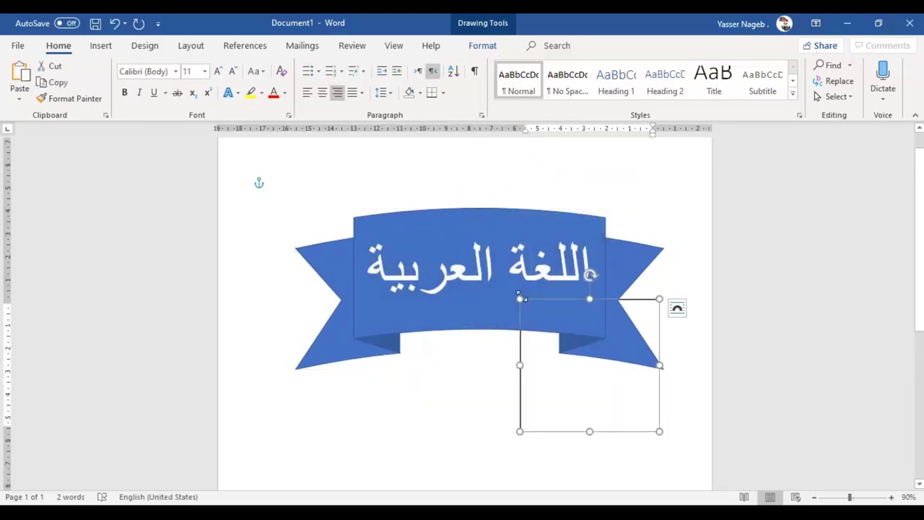
Reposition the empty text box, shrink it to a small square, and drop it below the banner's centre
{"action": "mouse_move", "coordinate": [641, 300]}
{"action": "left_mouse_down"}
{"action": "mouse_move", "coordinate": [625, 345]}
{"action": "mouse_move", "coordinate": [524, 390]}
{"action": "left_mouse_up"}
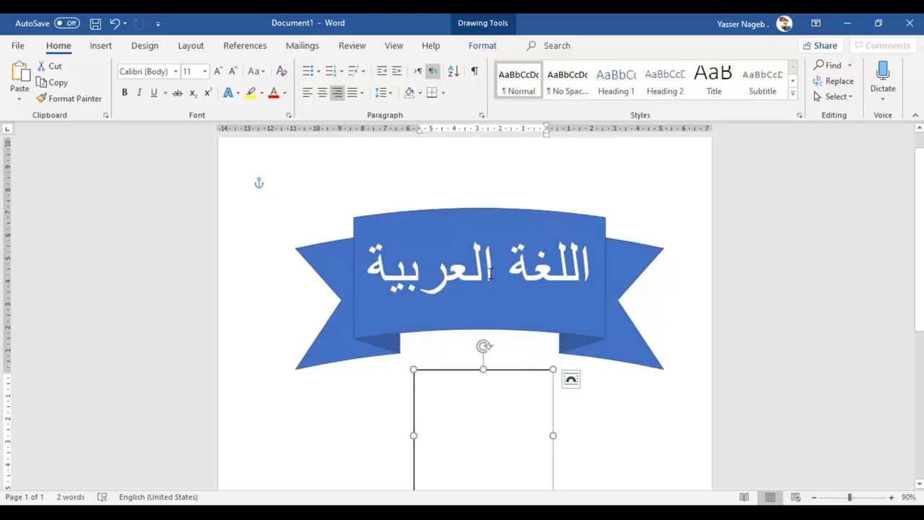
{"action": "left_click_drag", "start_coordinate": [525, 372], "coordinate": [519, 219]}
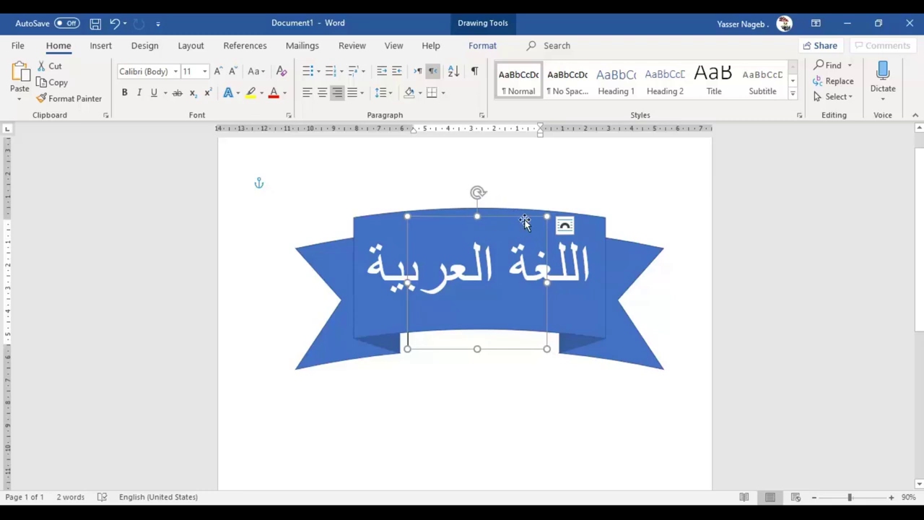
{"action": "mouse_move", "coordinate": [508, 221]}
{"action": "left_mouse_down"}
{"action": "mouse_move", "coordinate": [711, 243]}
{"action": "mouse_move", "coordinate": [557, 350]}
{"action": "left_mouse_up"}
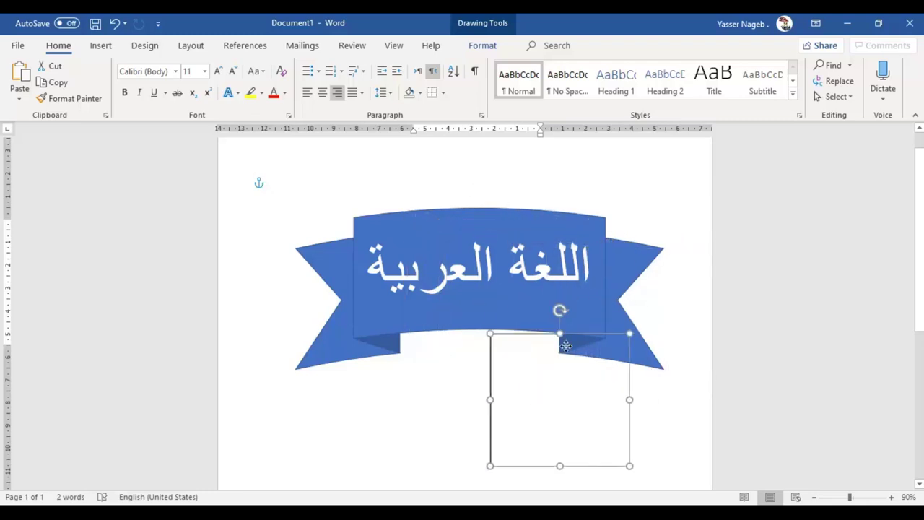
{"action": "left_click_drag", "start_coordinate": [604, 481], "coordinate": [535, 406]}
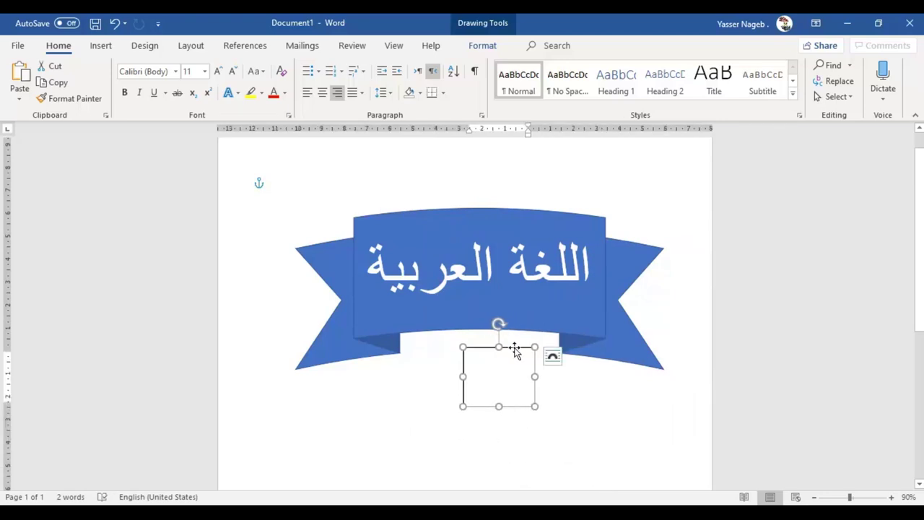
{"action": "left_click_drag", "start_coordinate": [511, 348], "coordinate": [493, 393]}
{"action": "left_click", "coordinate": [345, 345]}
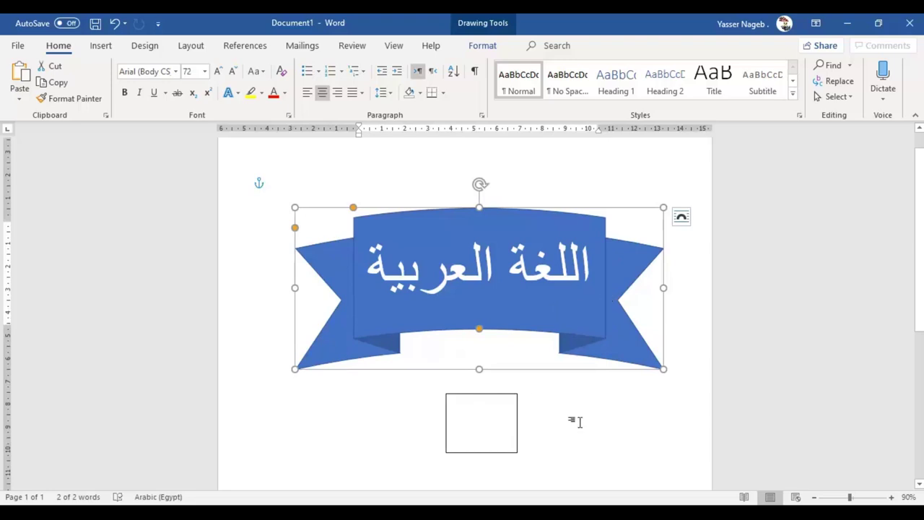
{"action": "left_click", "coordinate": [557, 408]}
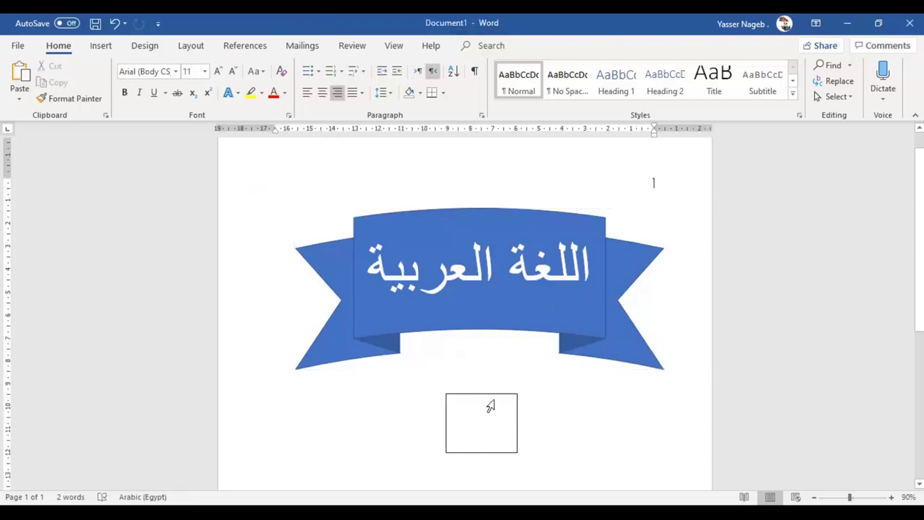
Move the small box onto the banner's right tail, enter أ, and enlarge it to 48 pt
{"action": "left_click_drag", "start_coordinate": [499, 397], "coordinate": [635, 292]}
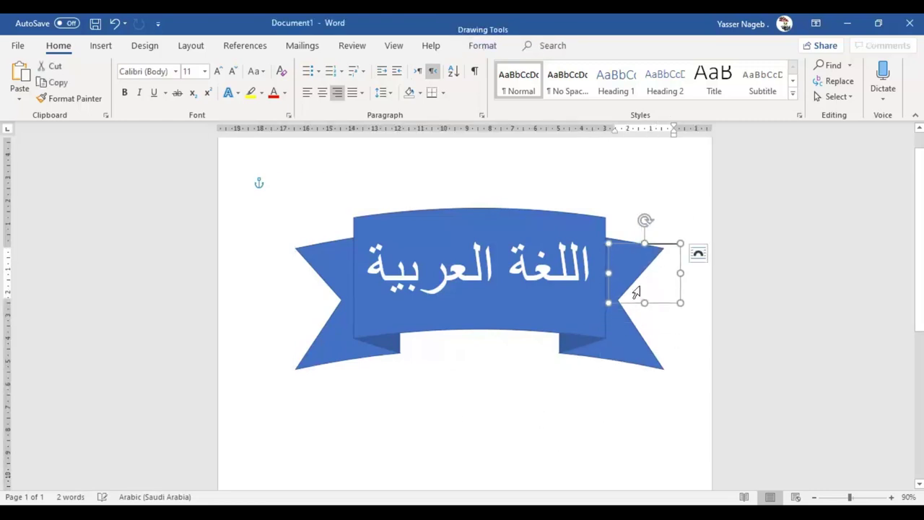
{"action": "left_click", "coordinate": [662, 286]}
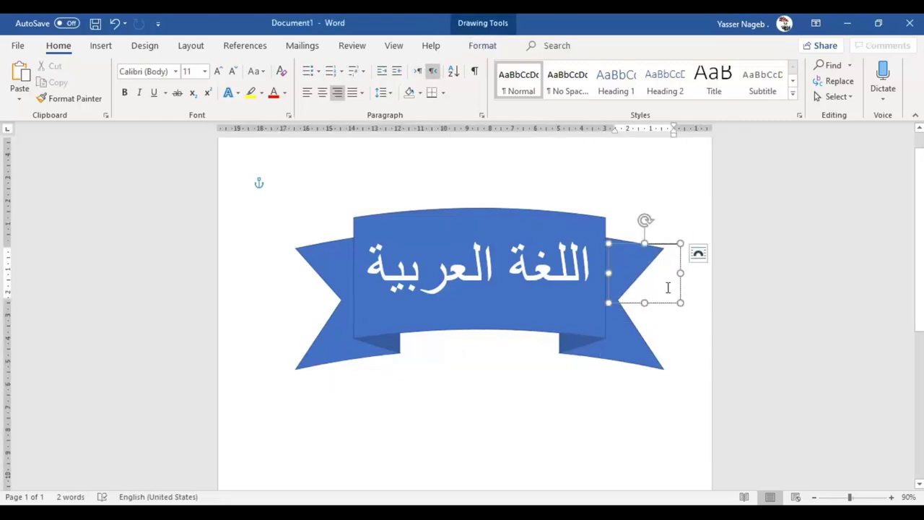
{"action": "type", "text": "H"}
{"action": "key", "text": "alt+shift"}
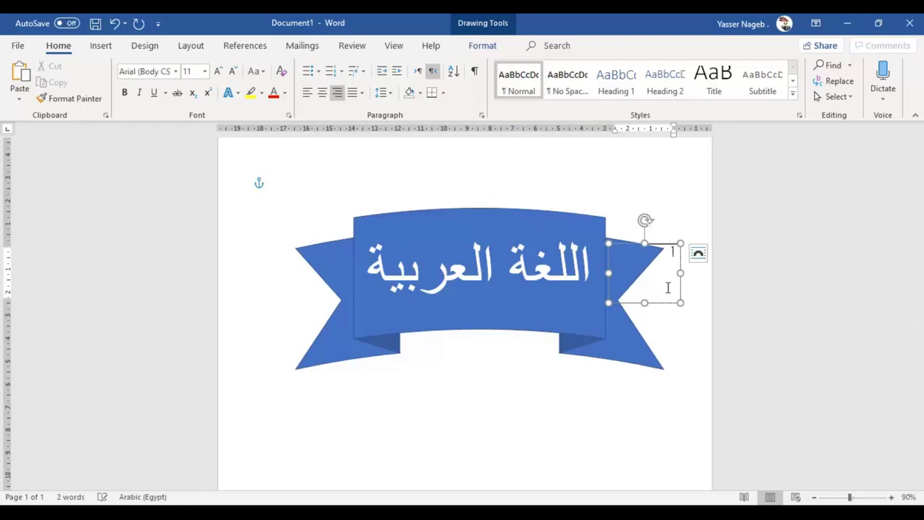
{"action": "double_click", "coordinate": [668, 287]}
{"action": "left_click", "coordinate": [221, 73]}
{"action": "left_click", "coordinate": [221, 73]}
{"action": "left_click", "coordinate": [221, 73]}
{"action": "left_click", "coordinate": [221, 72]}
{"action": "left_click", "coordinate": [221, 72]}
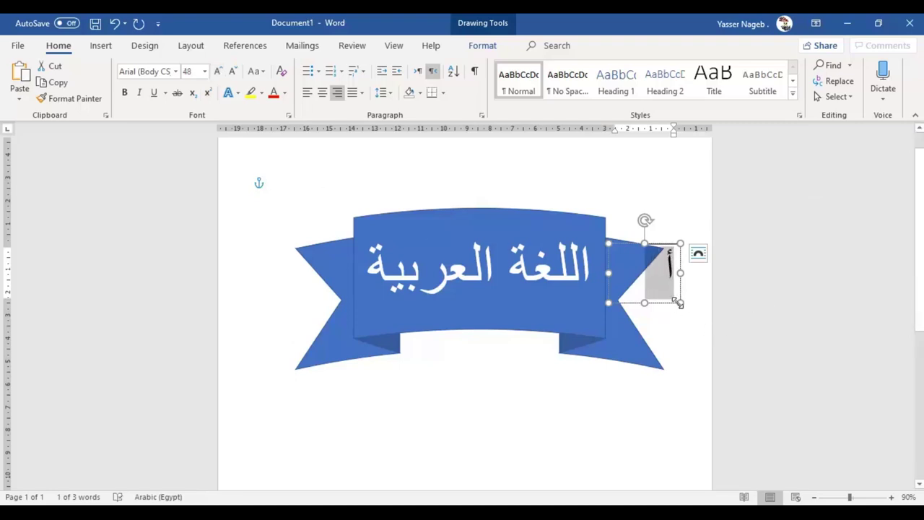
Shrink the letter box and send the banner behind it
{"action": "left_click_drag", "start_coordinate": [676, 300], "coordinate": [663, 302]}
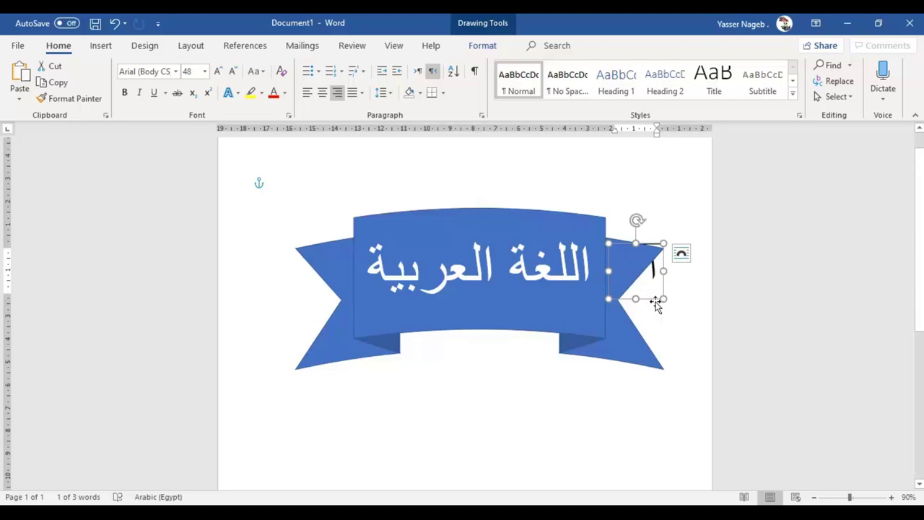
{"action": "right_click", "coordinate": [648, 302]}
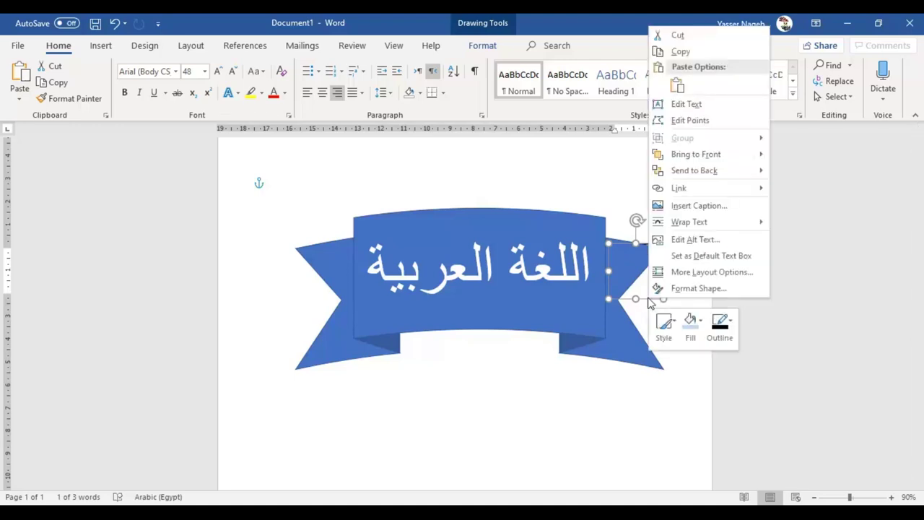
{"action": "left_click", "coordinate": [674, 155]}
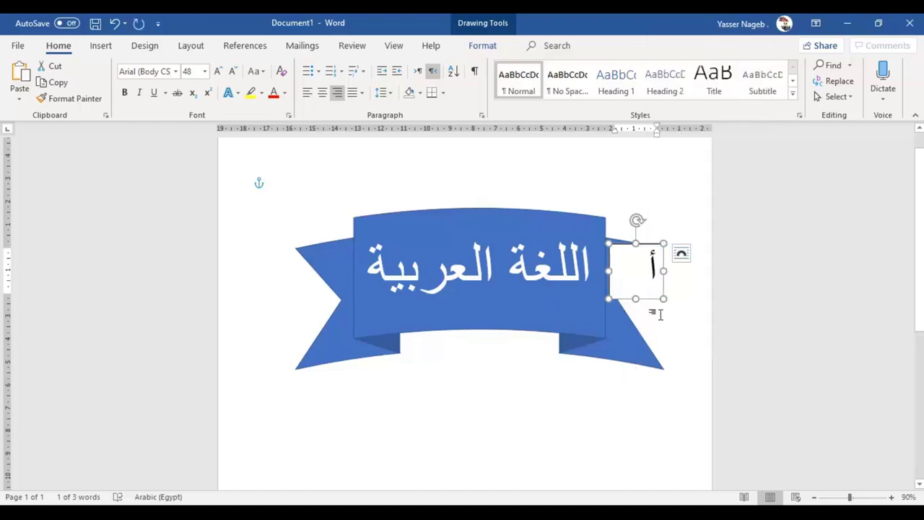
{"action": "key", "text": "ctrl+z"}
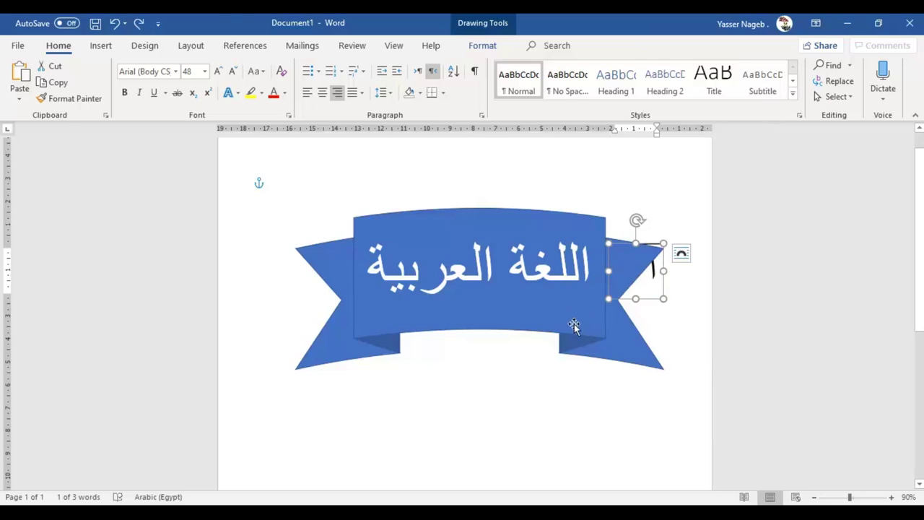
{"action": "left_click", "coordinate": [576, 323]}
{"action": "right_click", "coordinate": [611, 340]}
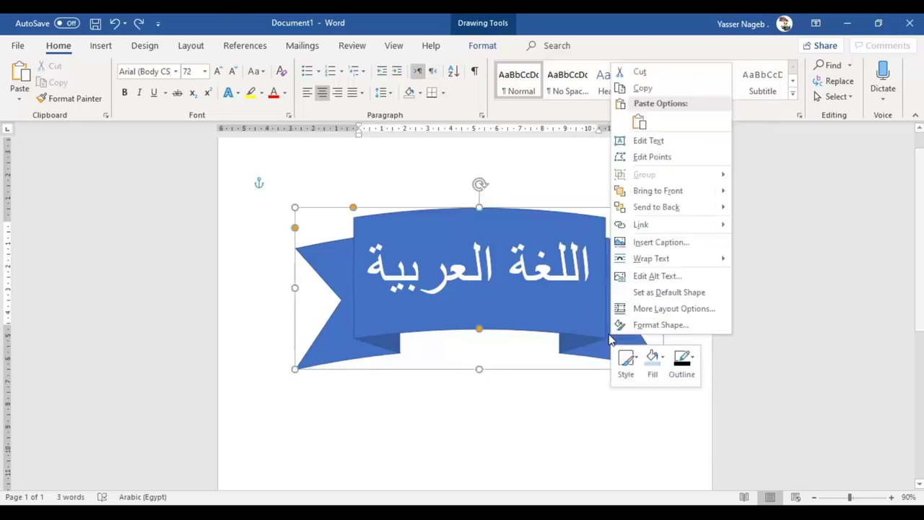
{"action": "left_click", "coordinate": [658, 209]}
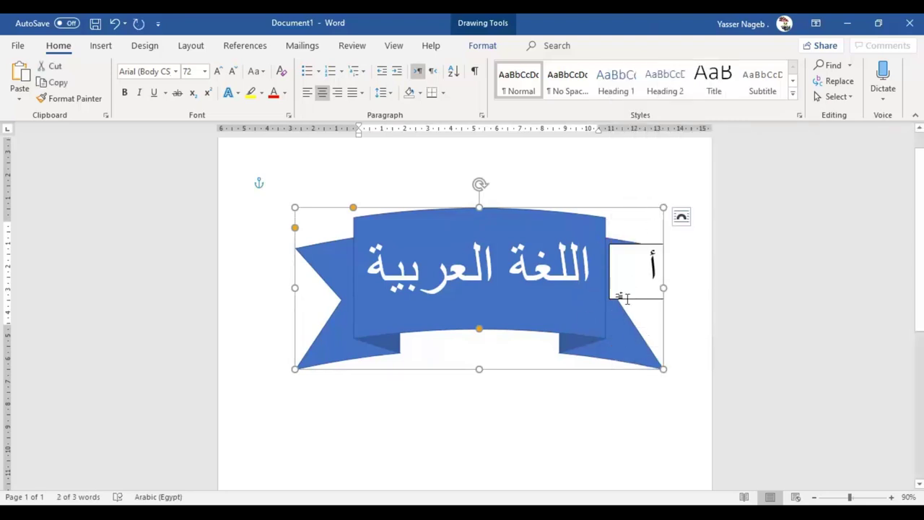
Make the letter's text box narrower and shorter, then open Format Shape
{"action": "left_click", "coordinate": [640, 271]}
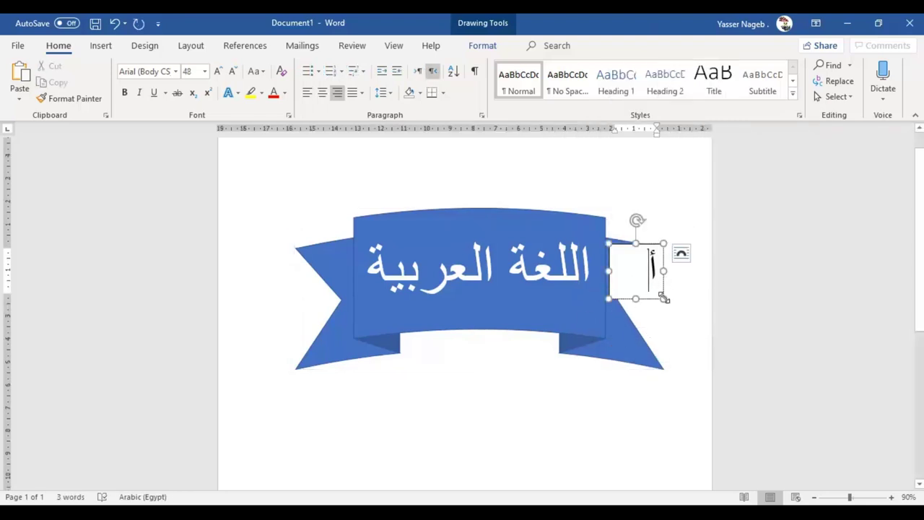
{"action": "left_click_drag", "start_coordinate": [663, 299], "coordinate": [631, 285]}
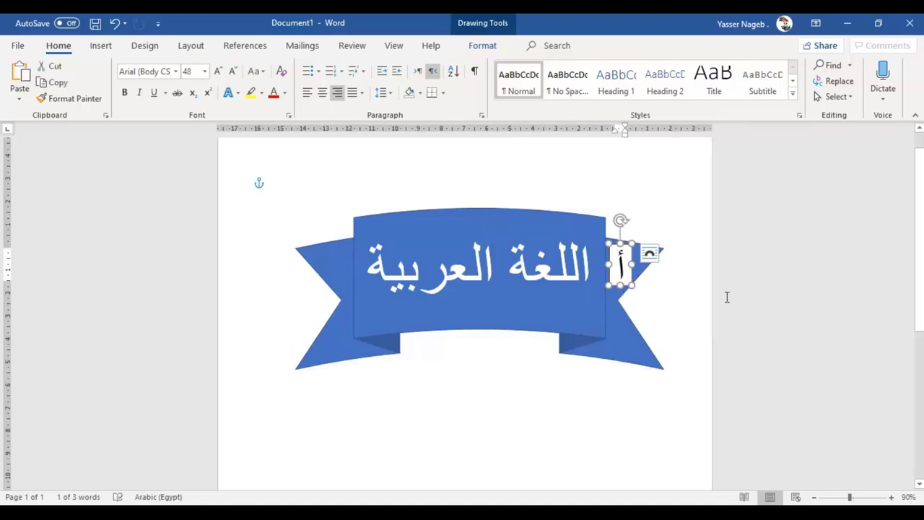
{"action": "right_click", "coordinate": [628, 287]}
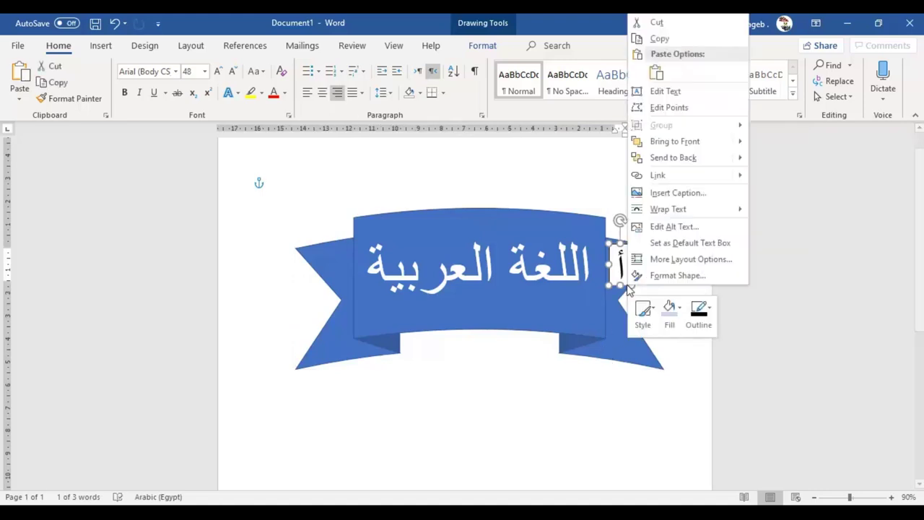
{"action": "left_click", "coordinate": [675, 275]}
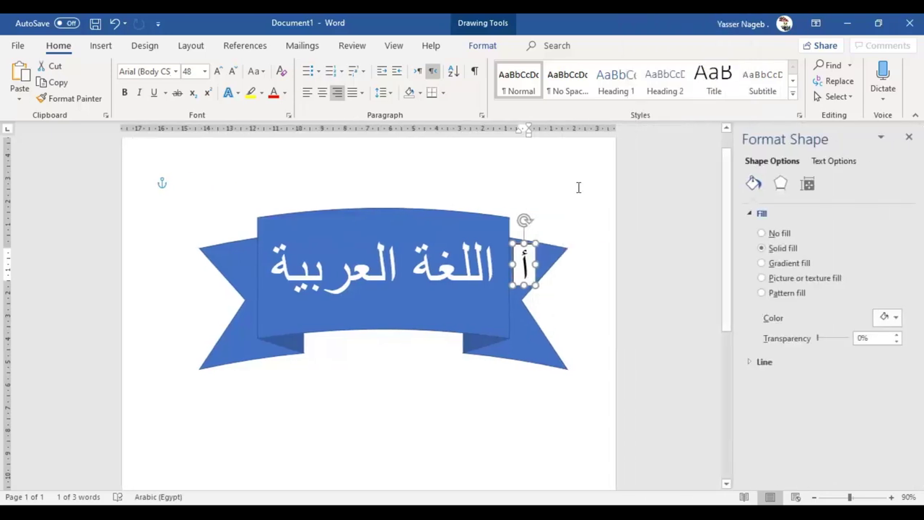
Remove the letter box's outline and set its fill to No fill
{"action": "left_click", "coordinate": [774, 235]}
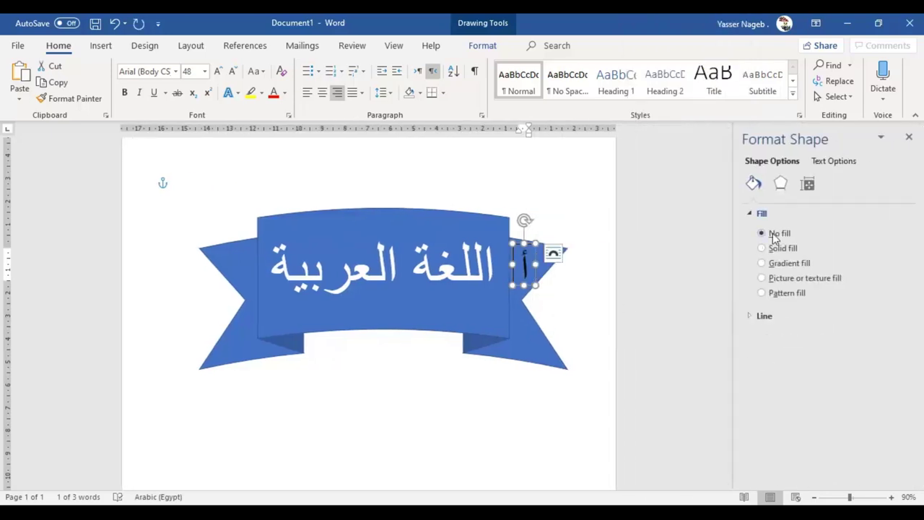
{"action": "left_click", "coordinate": [751, 316]}
{"action": "left_click", "coordinate": [770, 336]}
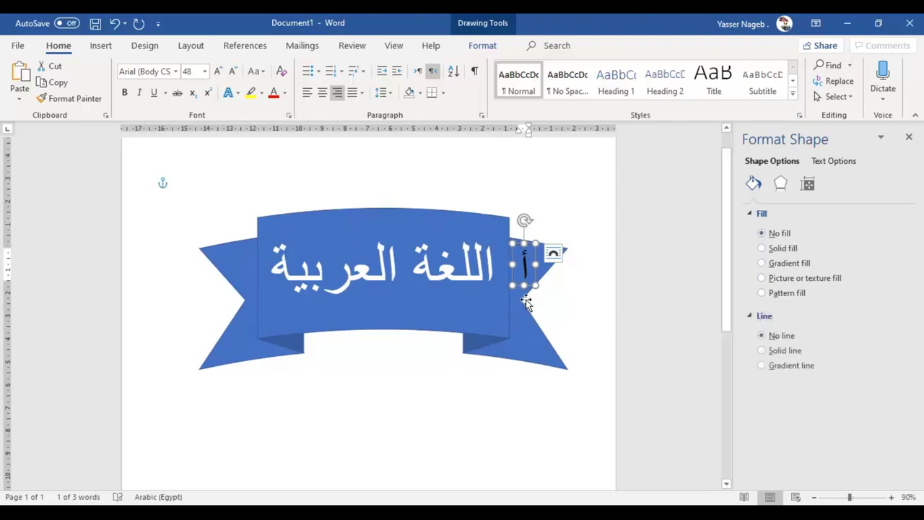
{"action": "left_click", "coordinate": [789, 249]}
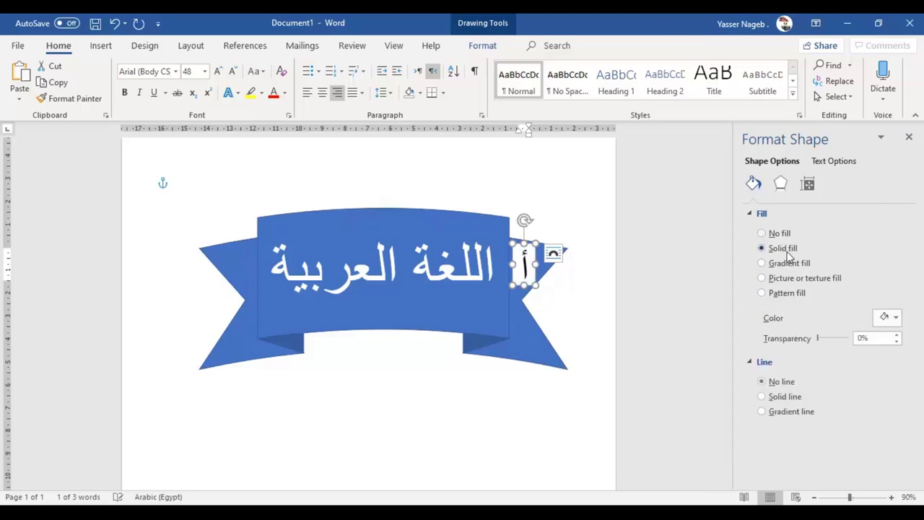
{"action": "left_click", "coordinate": [890, 319]}
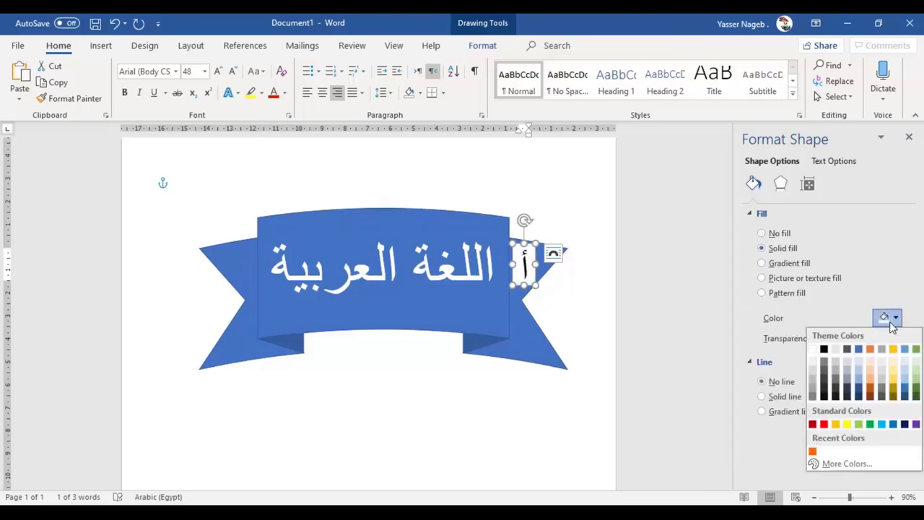
{"action": "left_click", "coordinate": [780, 233]}
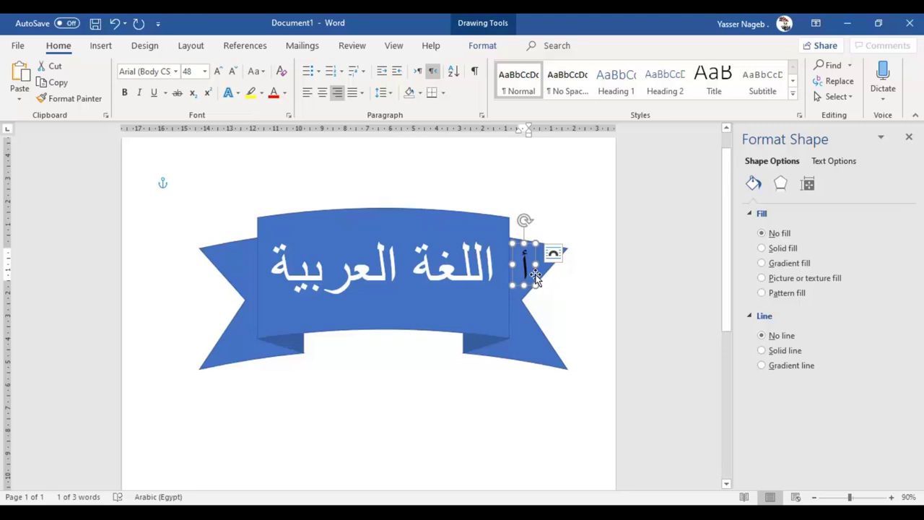
Copy the letter box onto the lower right tail as ب and widen it to fit
{"action": "left_click_drag", "start_coordinate": [535, 275], "coordinate": [532, 342]}
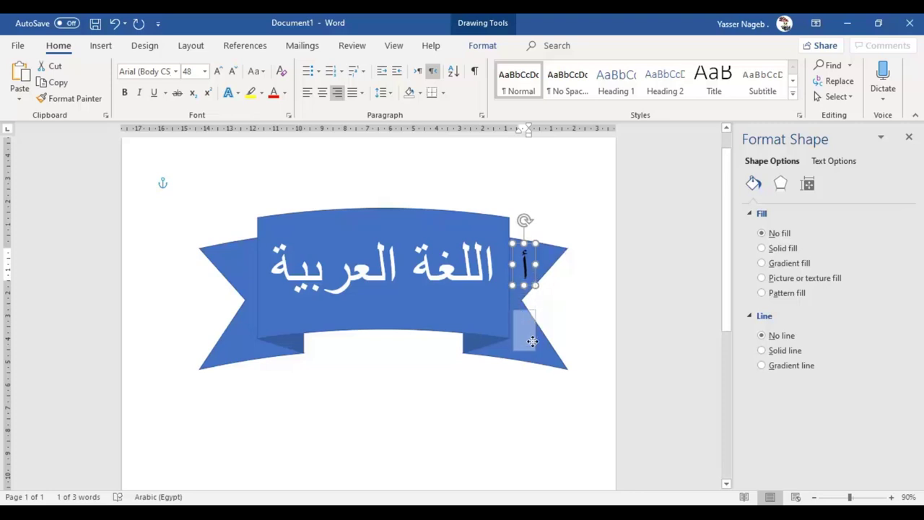
{"action": "left_click_drag", "start_coordinate": [533, 341], "coordinate": [534, 350]}
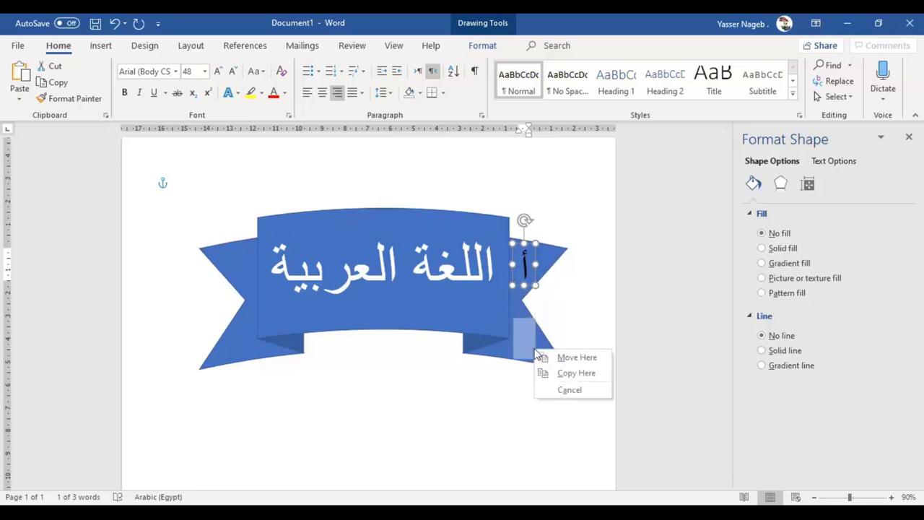
{"action": "left_click", "coordinate": [567, 372]}
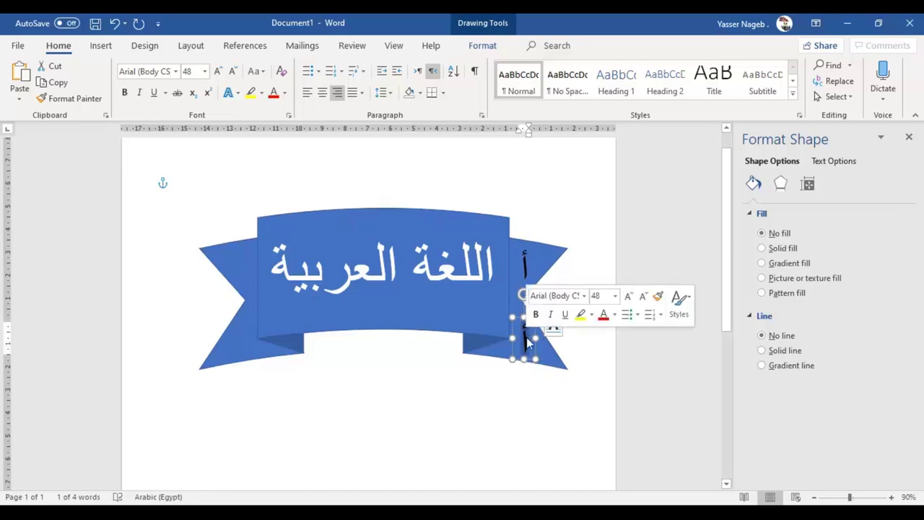
{"action": "left_click", "coordinate": [528, 344]}
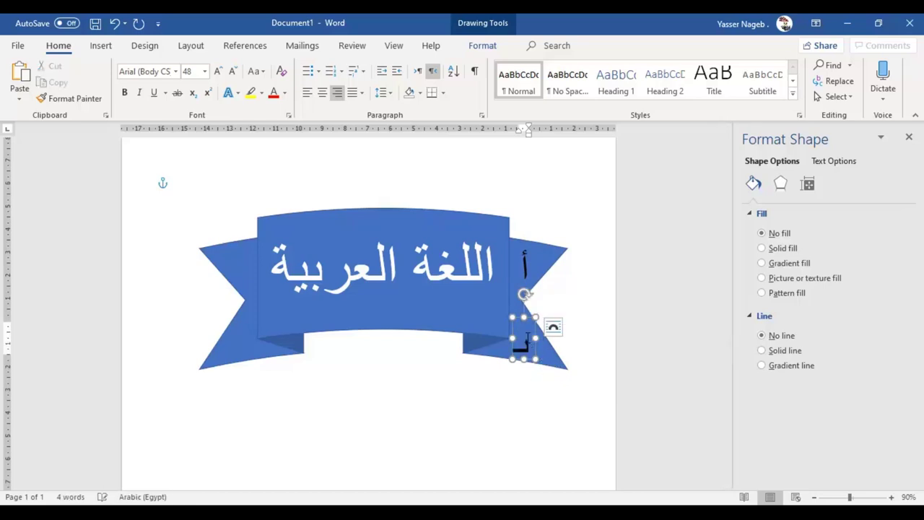
{"action": "left_click_drag", "start_coordinate": [535, 359], "coordinate": [549, 364]}
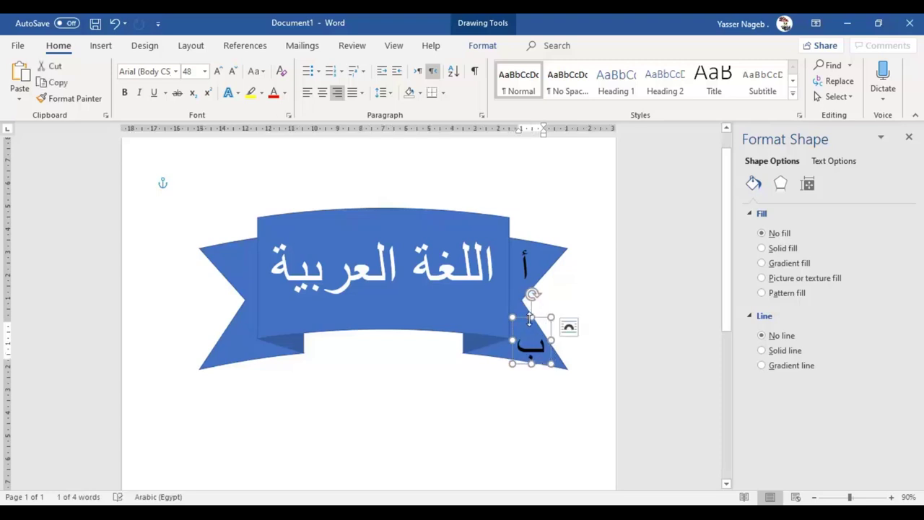
{"action": "left_click_drag", "start_coordinate": [526, 320], "coordinate": [520, 315]}
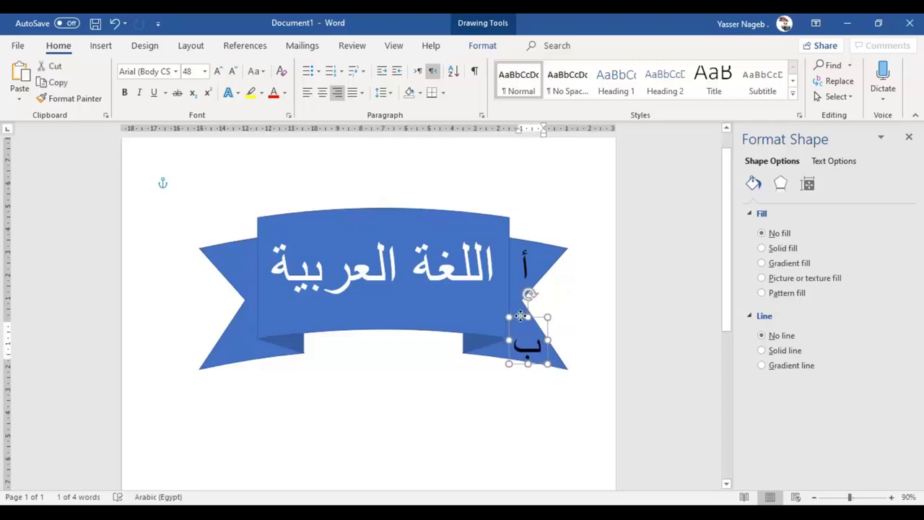
Copy the ب box to the left tail and change its letter to ت
{"action": "mouse_move", "coordinate": [519, 316]}
{"action": "left_mouse_down"}
{"action": "mouse_move", "coordinate": [196, 235]}
{"action": "mouse_move", "coordinate": [246, 241]}
{"action": "left_mouse_up"}
{"action": "left_click", "coordinate": [247, 264]}
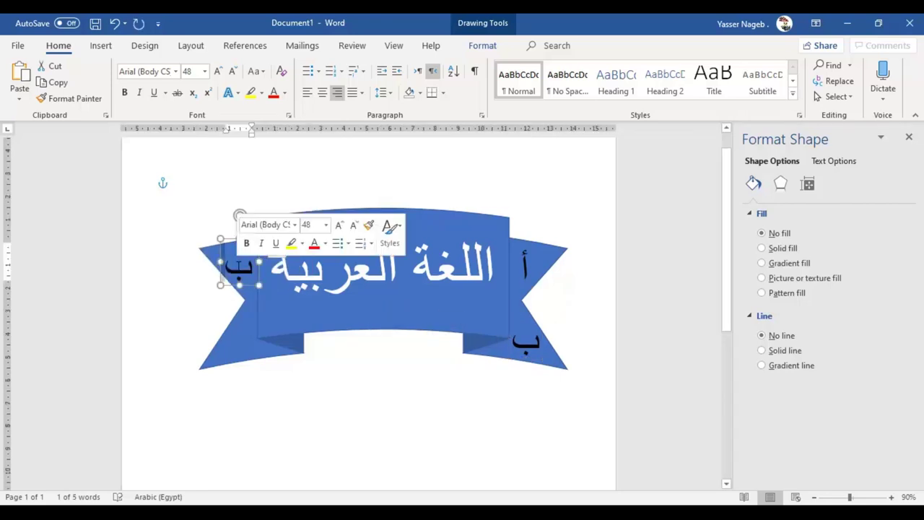
{"action": "double_click", "coordinate": [239, 265]}
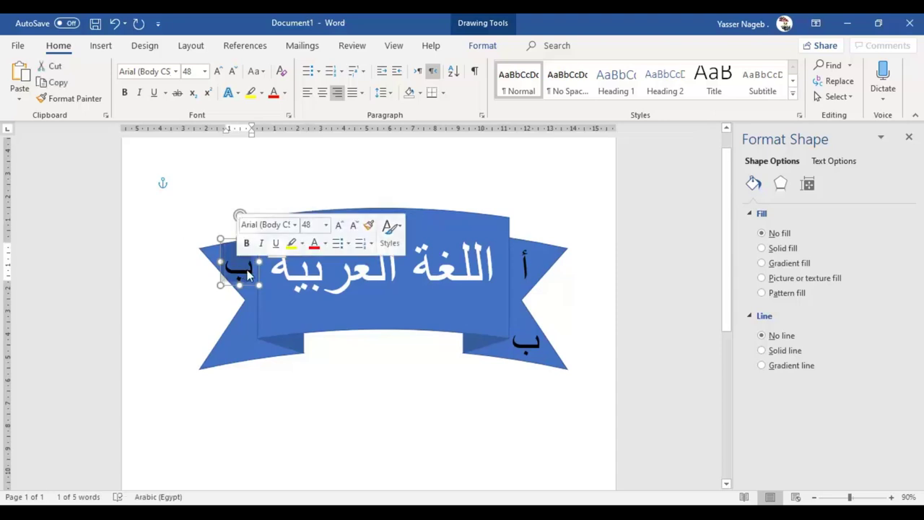
{"action": "type", "text": "ت"}
Copy the ت box to the lower left tail and change its letter to ث
{"action": "left_click_drag", "start_coordinate": [220, 281], "coordinate": [241, 360]}
{"action": "left_click", "coordinate": [280, 384]}
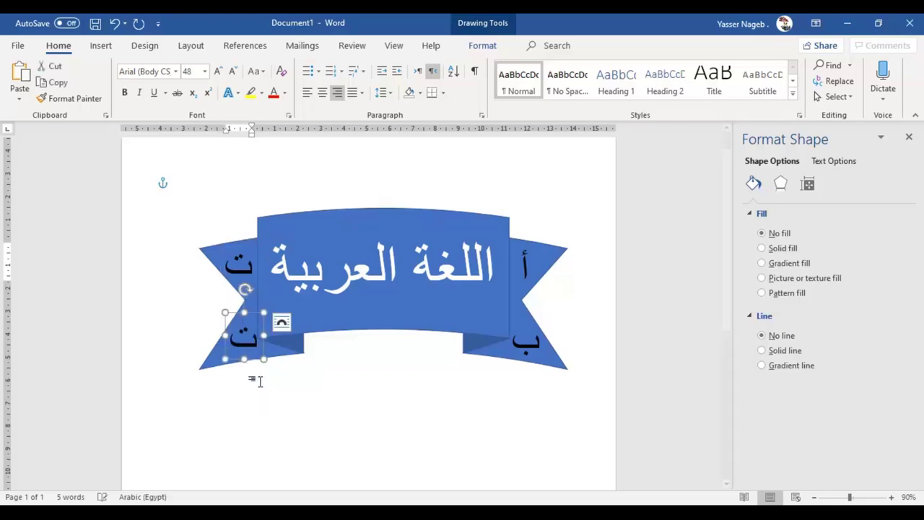
{"action": "double_click", "coordinate": [239, 338]}
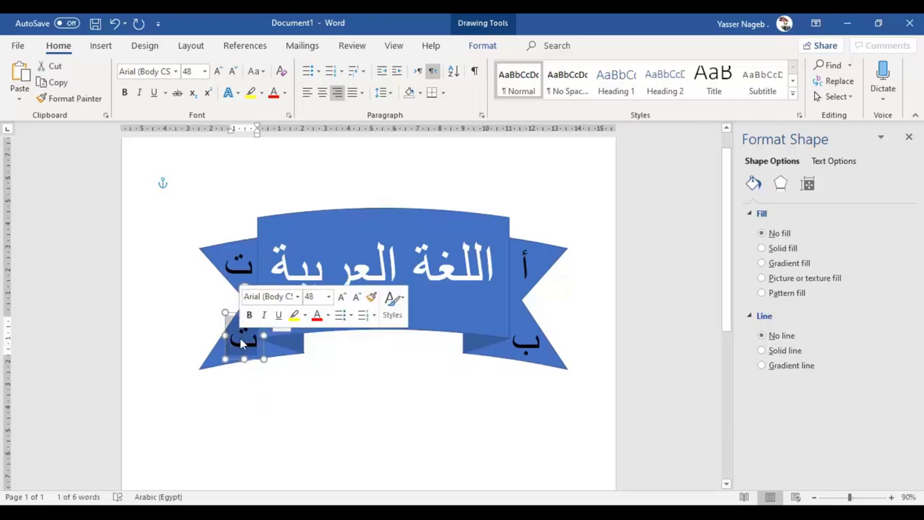
{"action": "type", "text": "ث"}
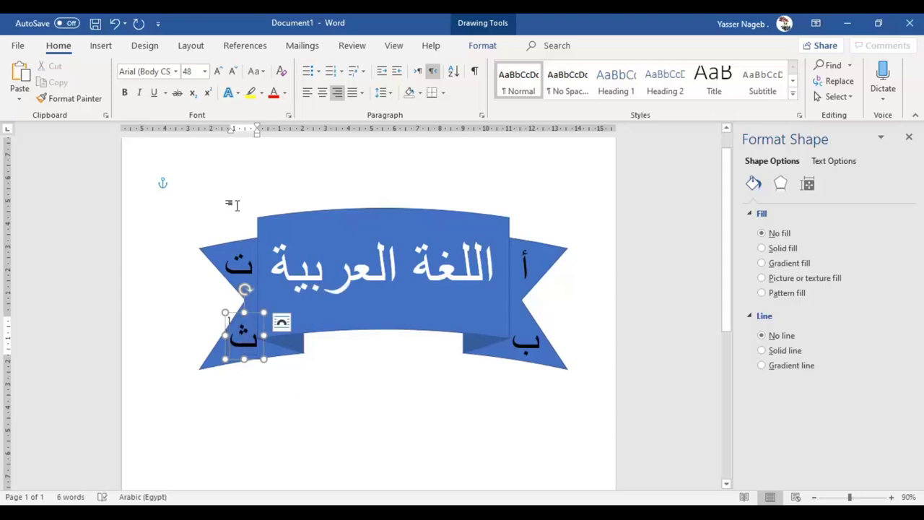
{"action": "left_click", "coordinate": [520, 455]}
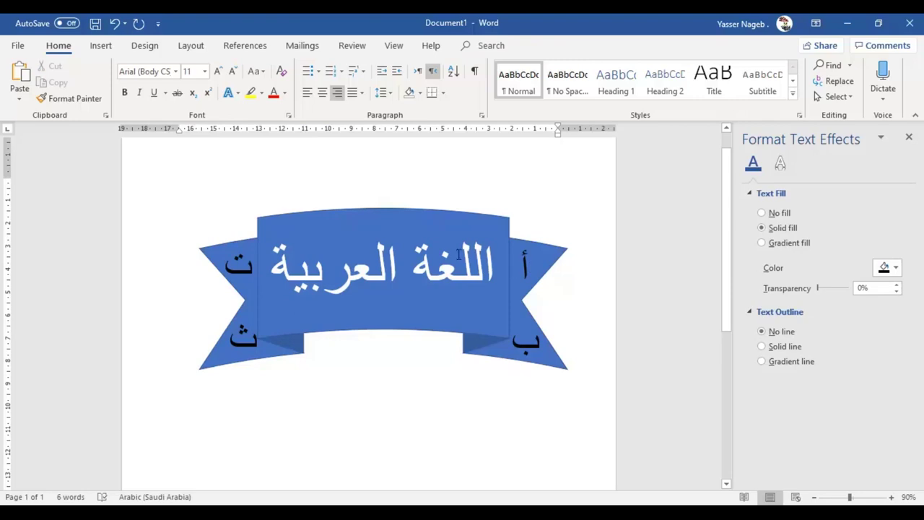
Nudge the blue banner a few pixels right and down behind the four letters
{"action": "double_click", "coordinate": [368, 258]}
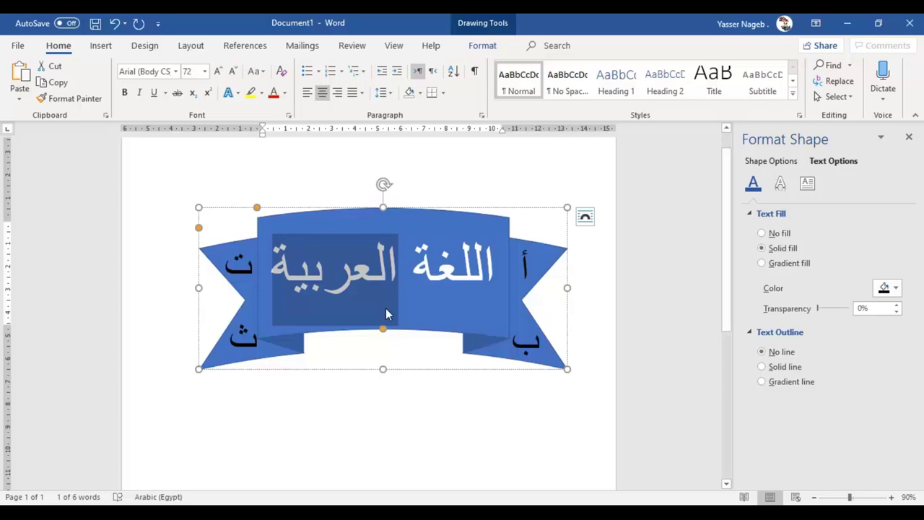
{"action": "left_click", "coordinate": [440, 313]}
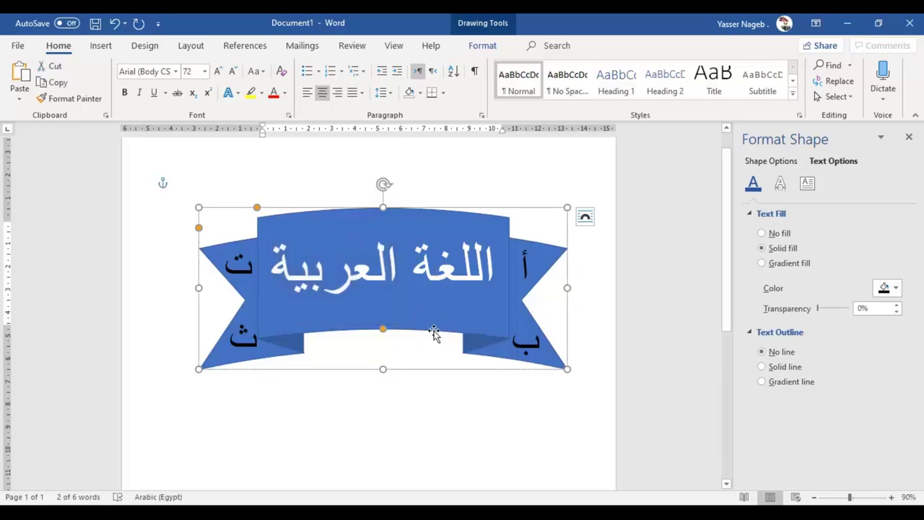
{"action": "left_click_drag", "start_coordinate": [433, 332], "coordinate": [436, 337]}
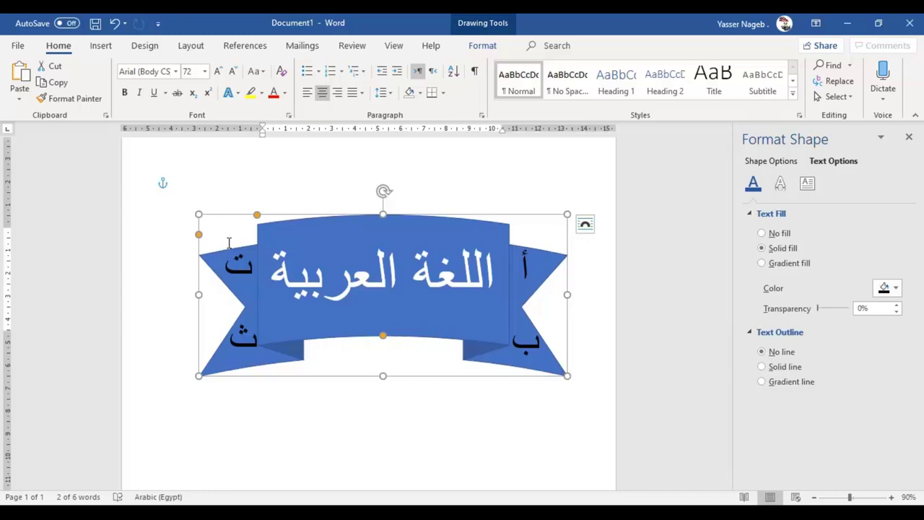
Select the أ, ب, ت, ث letter boxes and the banner, then group them
{"action": "left_click", "coordinate": [526, 263]}
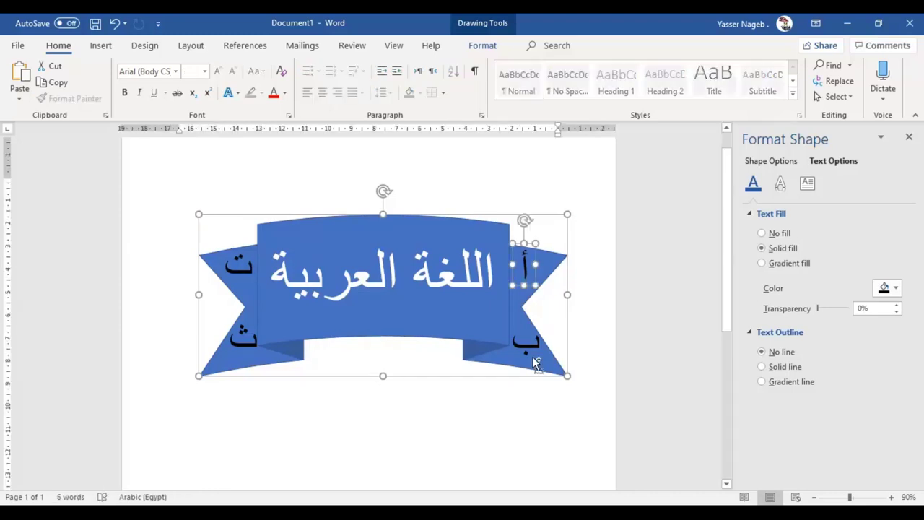
{"action": "left_click", "coordinate": [526, 339], "text": "shift"}
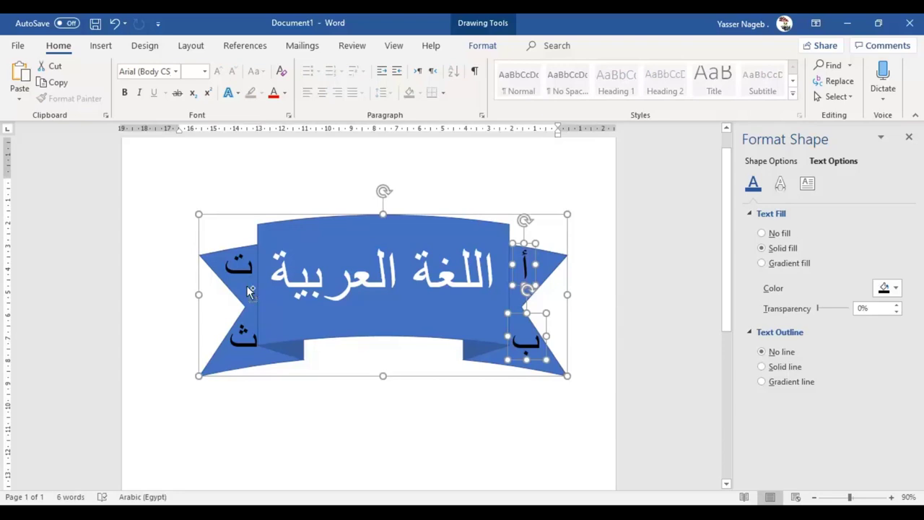
{"action": "left_click", "coordinate": [247, 291]}
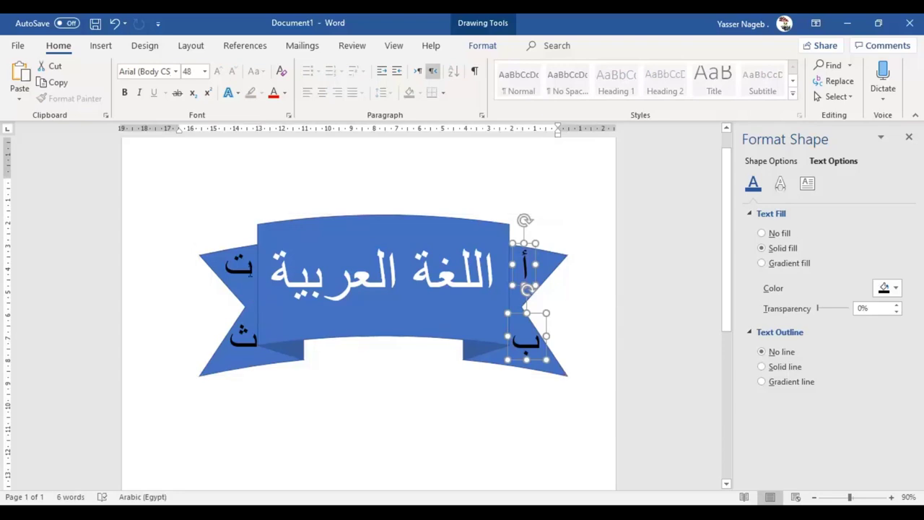
{"action": "left_click", "coordinate": [251, 296]}
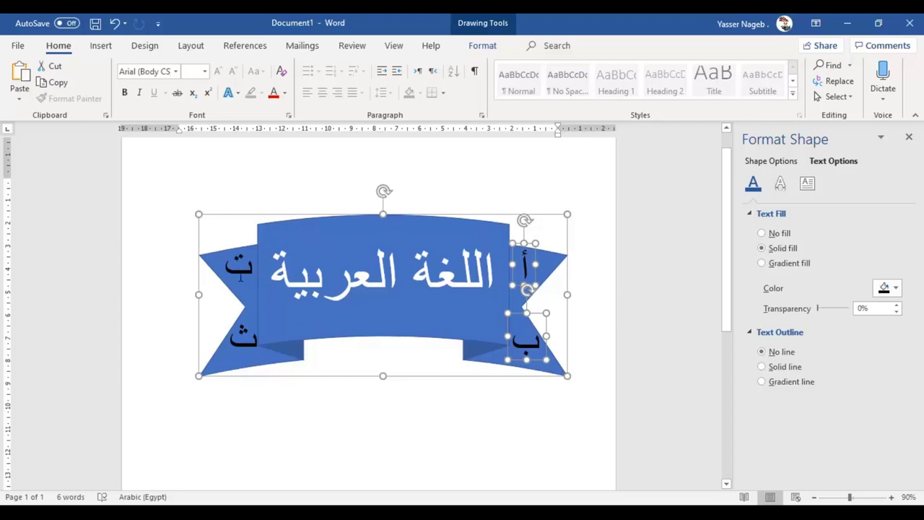
{"action": "right_click", "coordinate": [255, 289]}
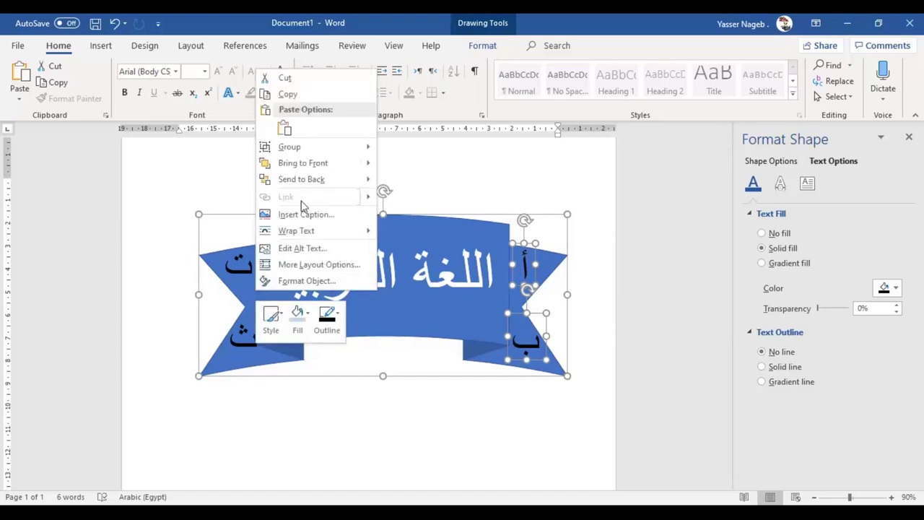
{"action": "left_click", "coordinate": [390, 148]}
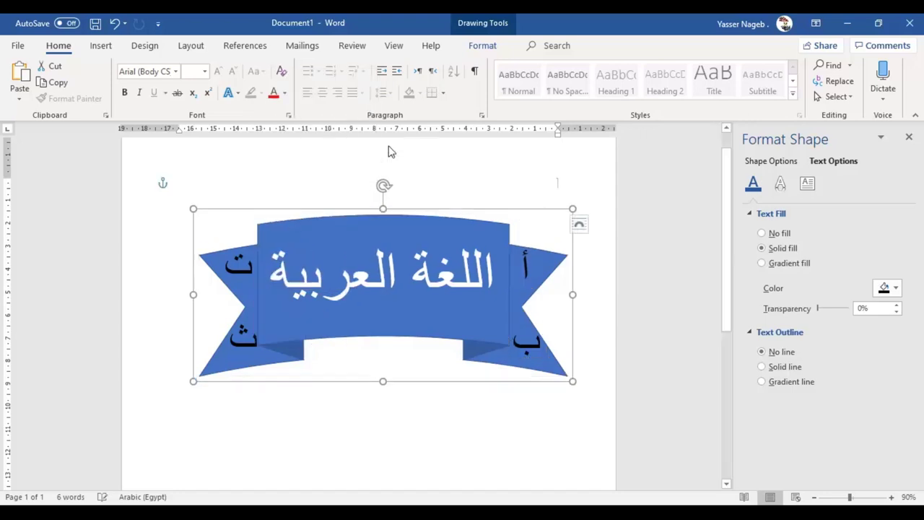
{"action": "left_click", "coordinate": [244, 352]}
{"action": "left_click", "coordinate": [243, 352]}
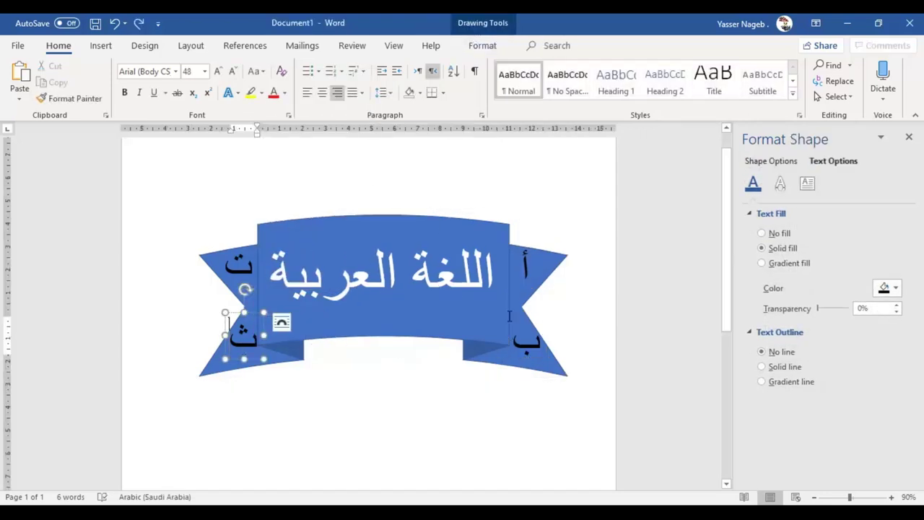
{"action": "left_click", "coordinate": [550, 334]}
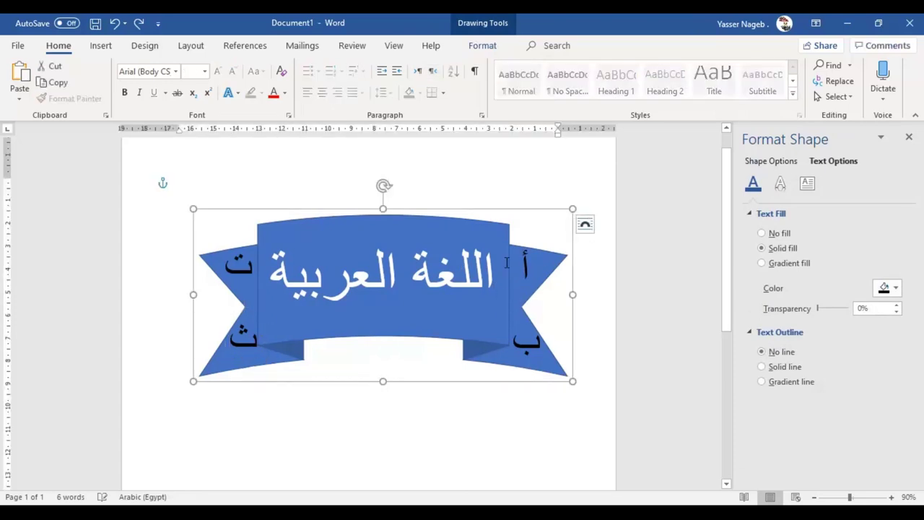